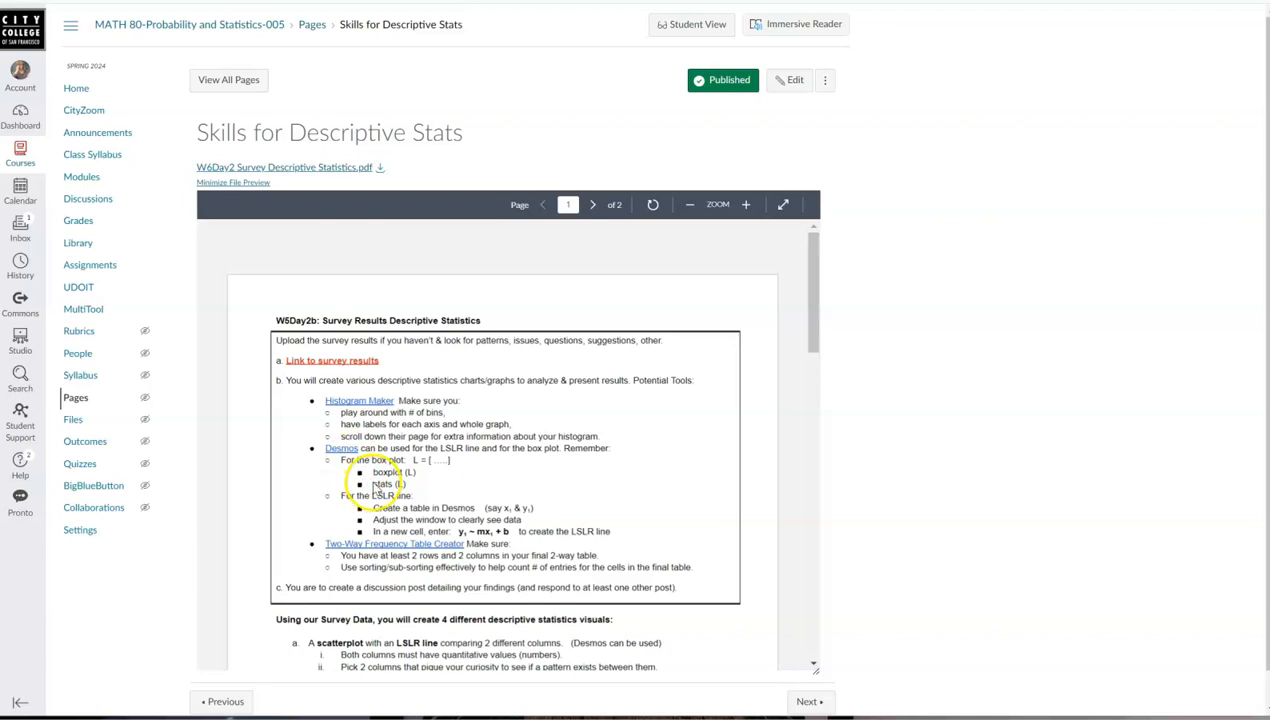
scroll(370, 478, down, 1)
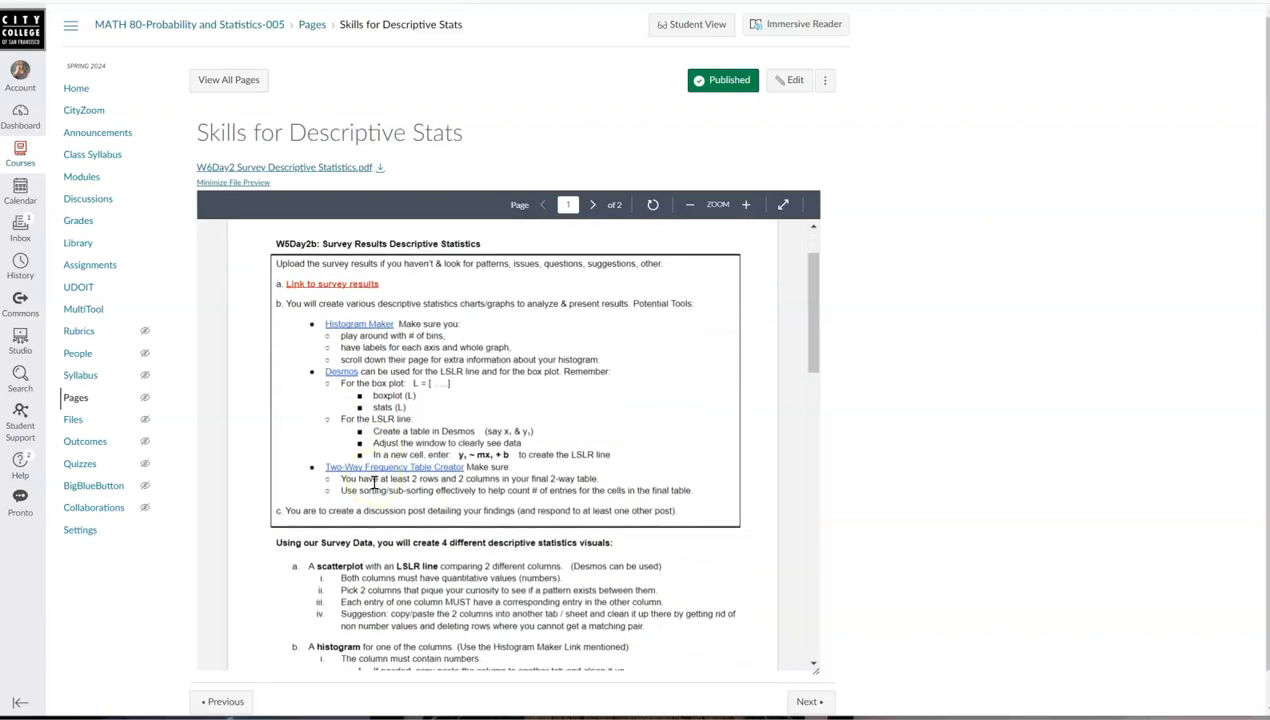
scroll(374, 482, down, 5)
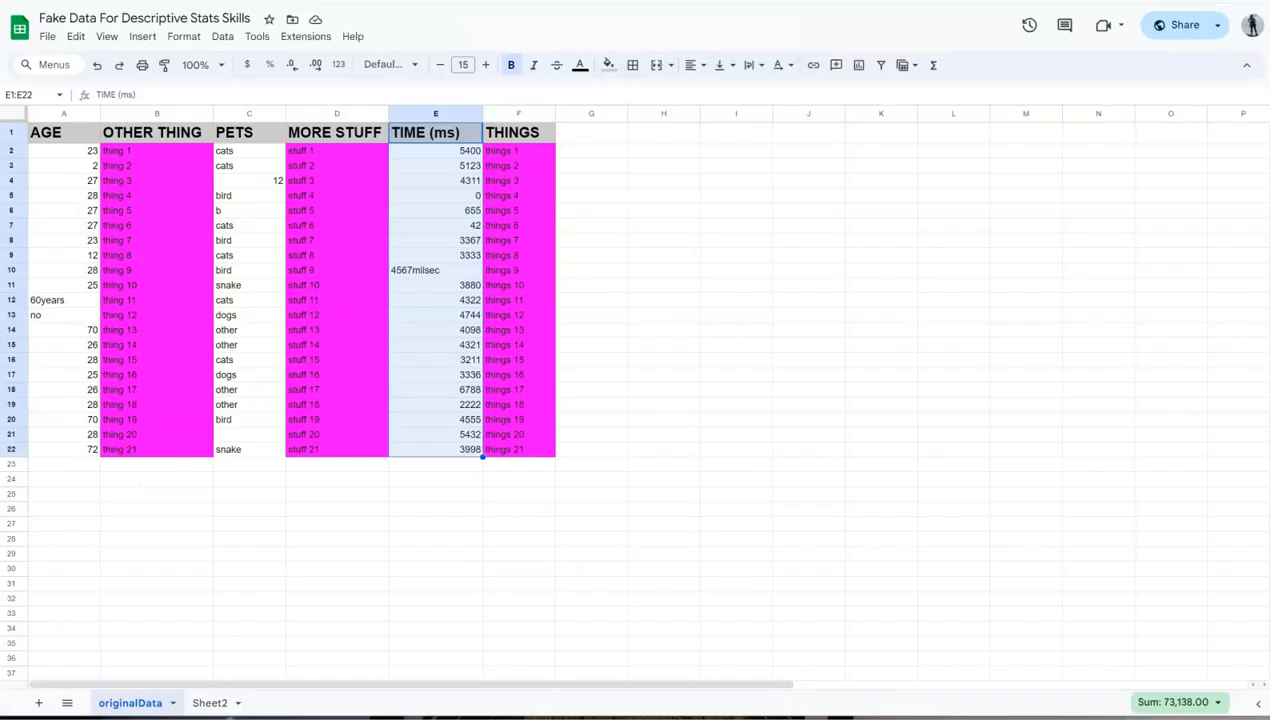
Step: Copy the TIME (ms) column, E1:E22, from originalData into a new sheet starting at cell A1
click(646, 672)
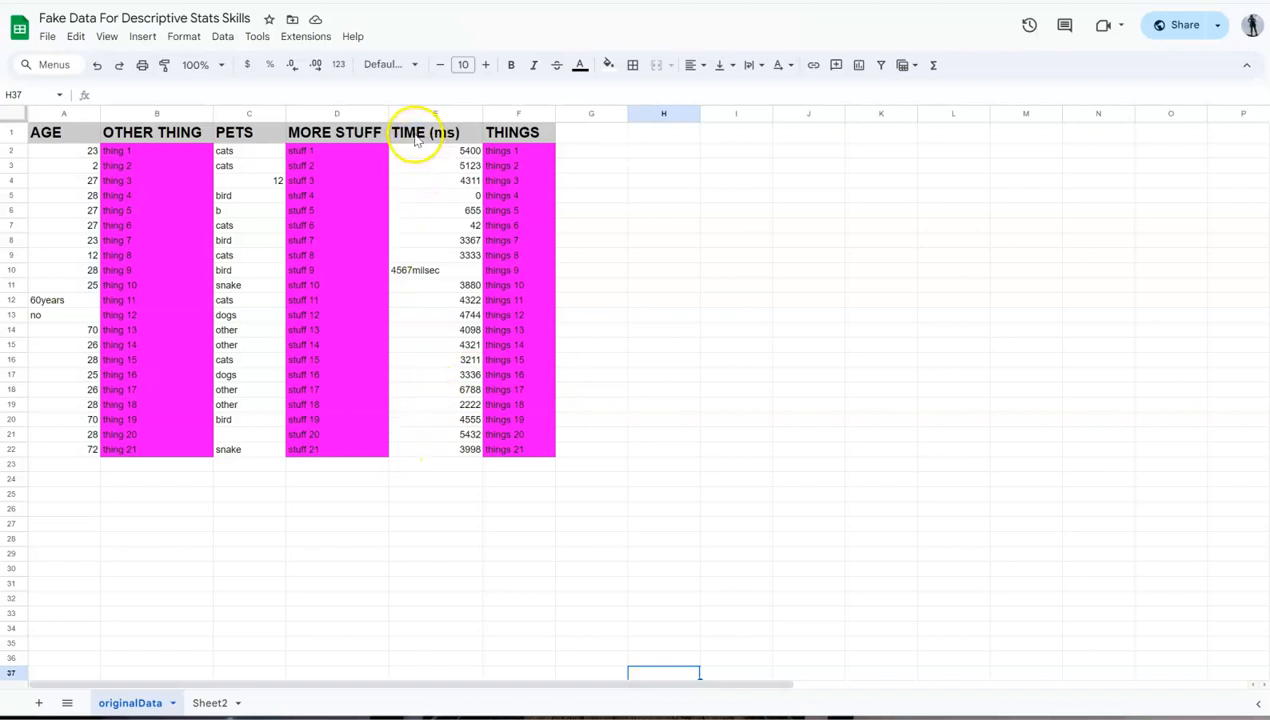
drag(416, 140, 436, 450)
key(ctrl+c)
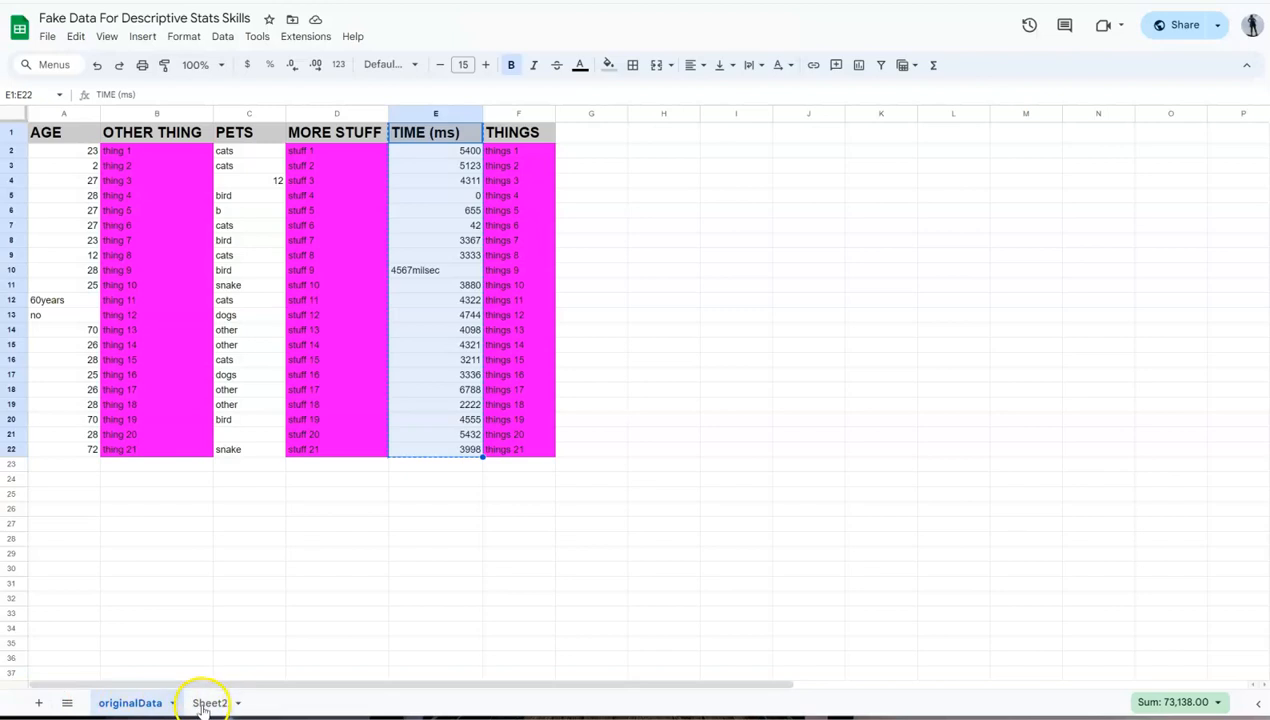
click(41, 704)
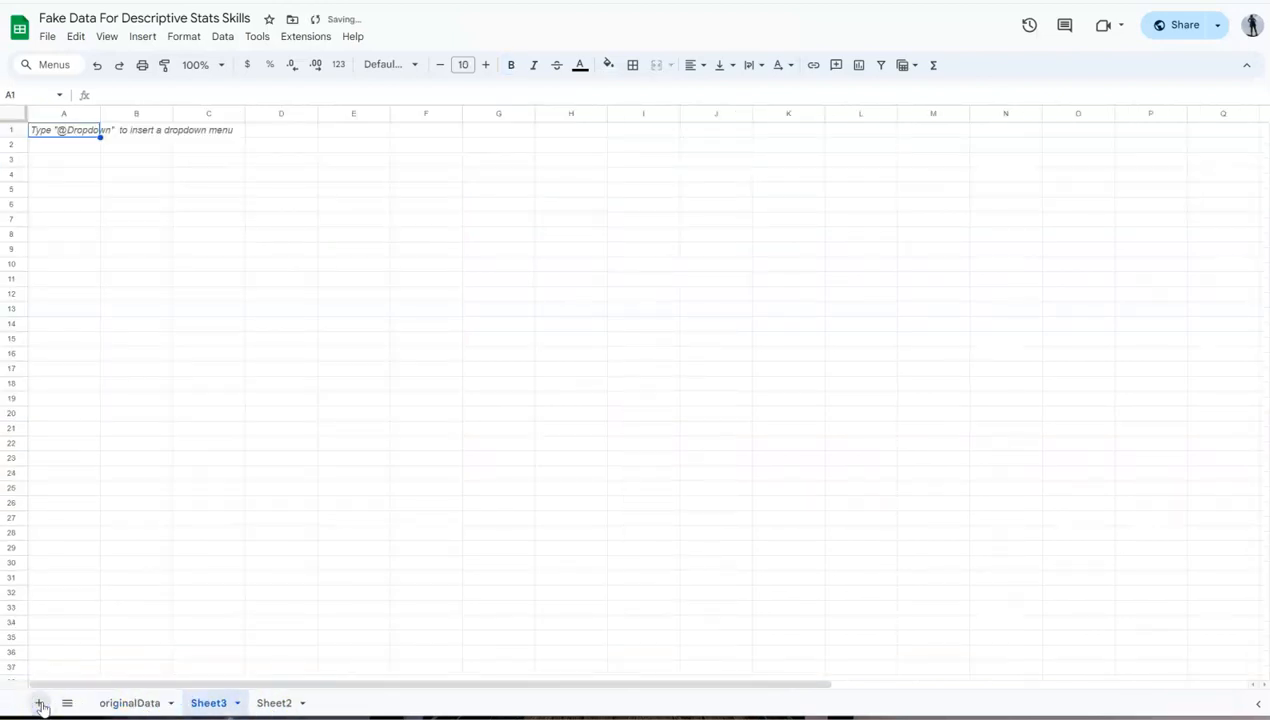
click(85, 133)
key(ctrl+v)
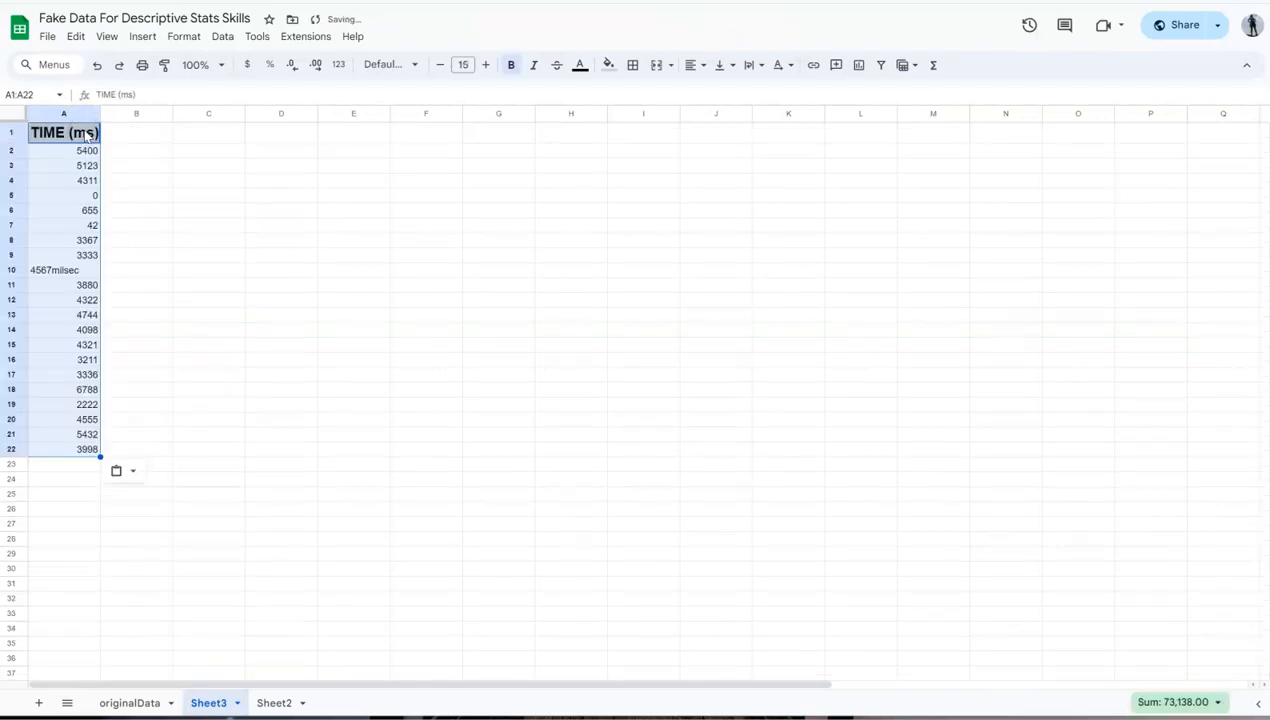
click(284, 285)
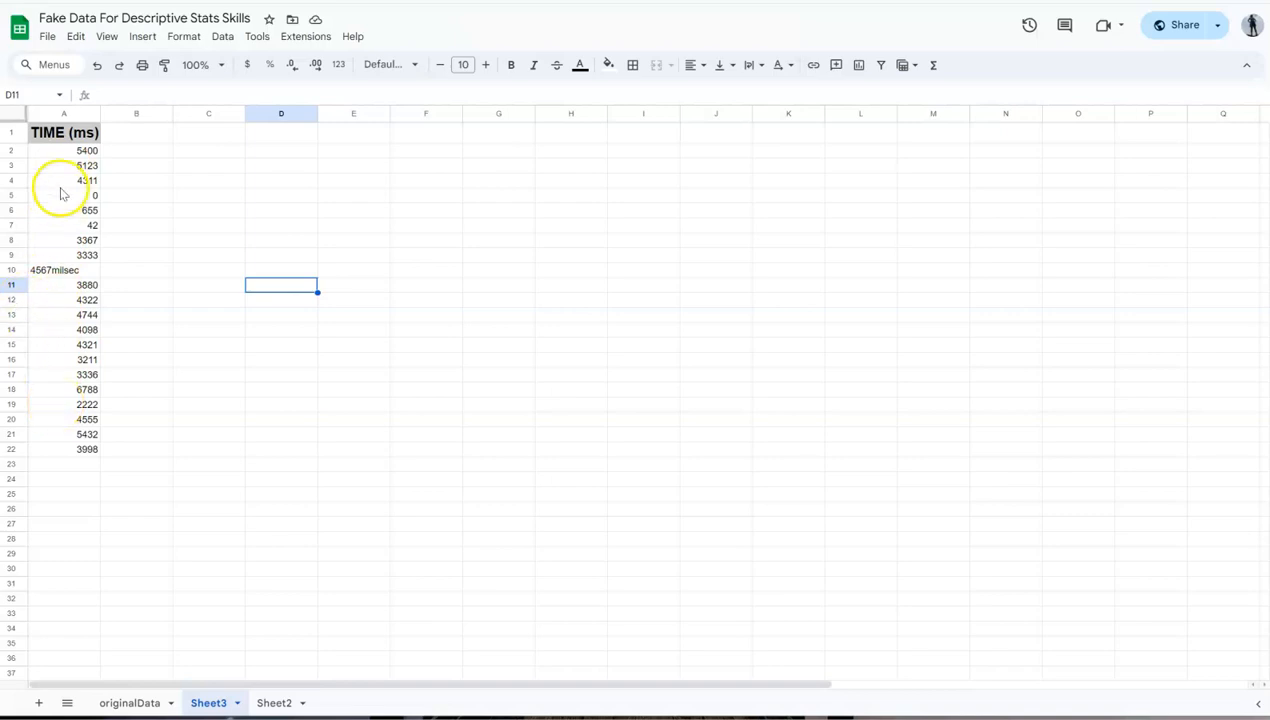
Step: Clean up the time entry in cell A10 so it contains only the number 4567
click(55, 273)
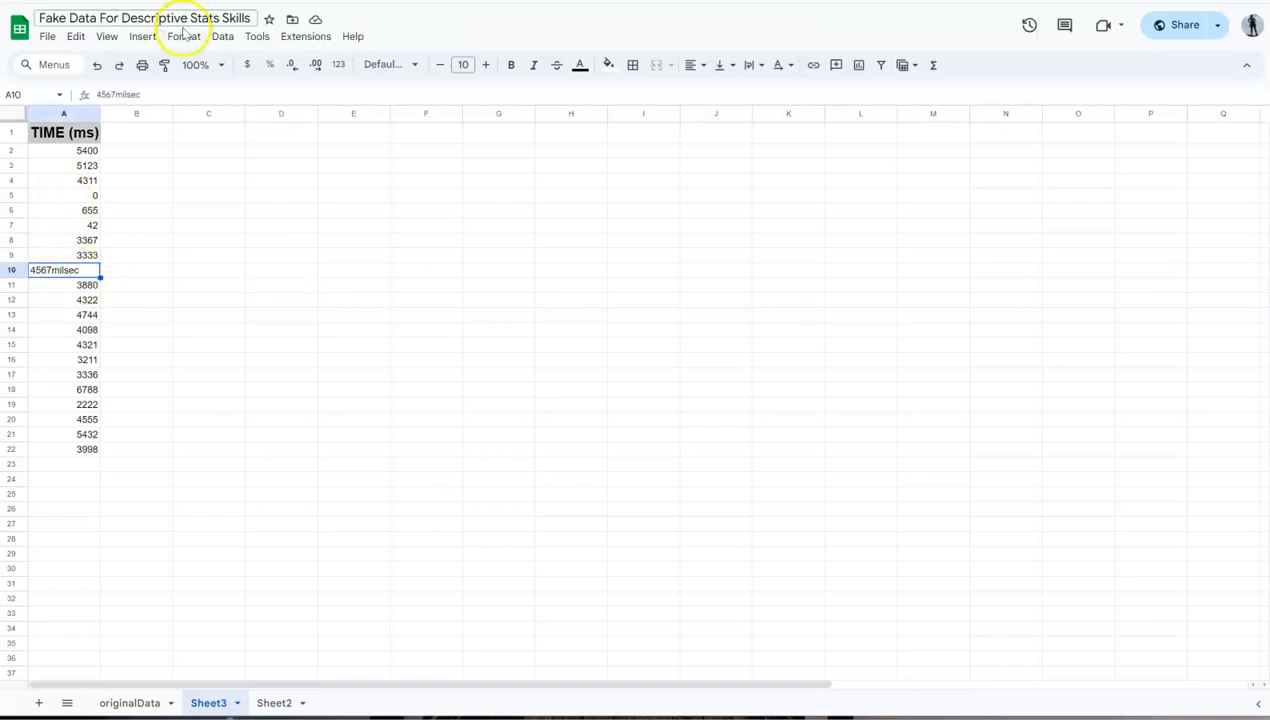
click(155, 97)
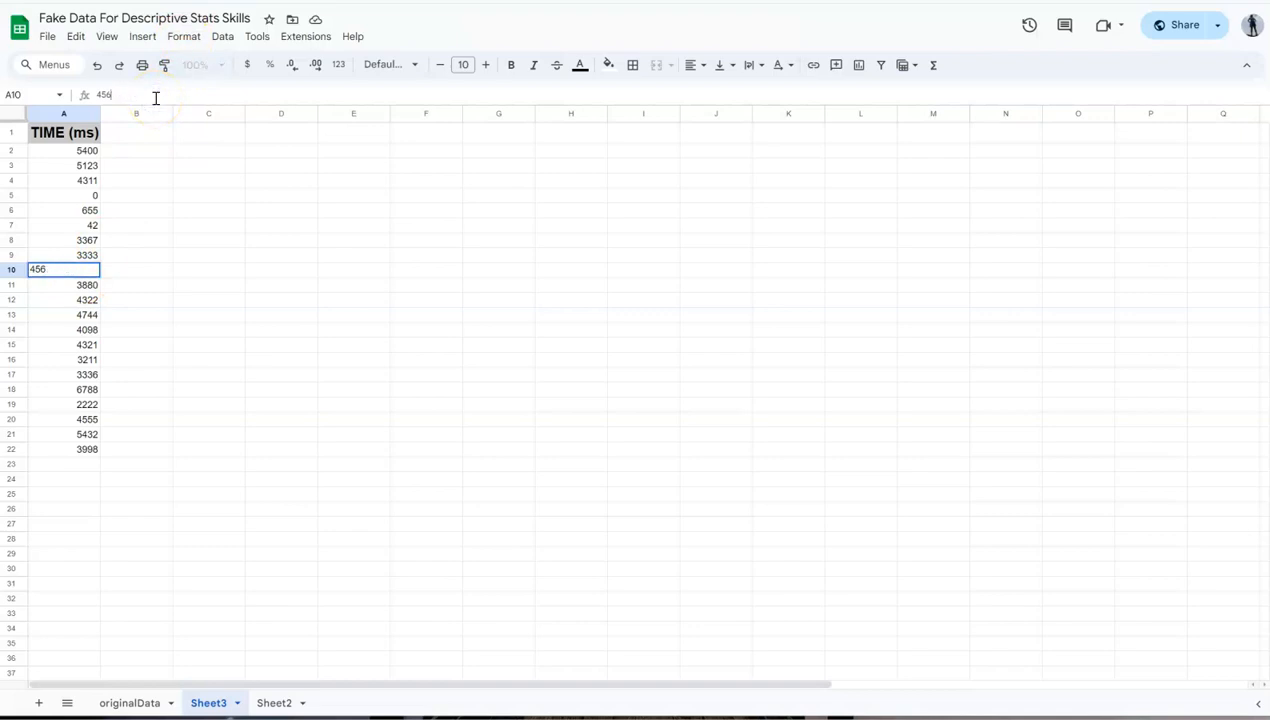
key(Return)
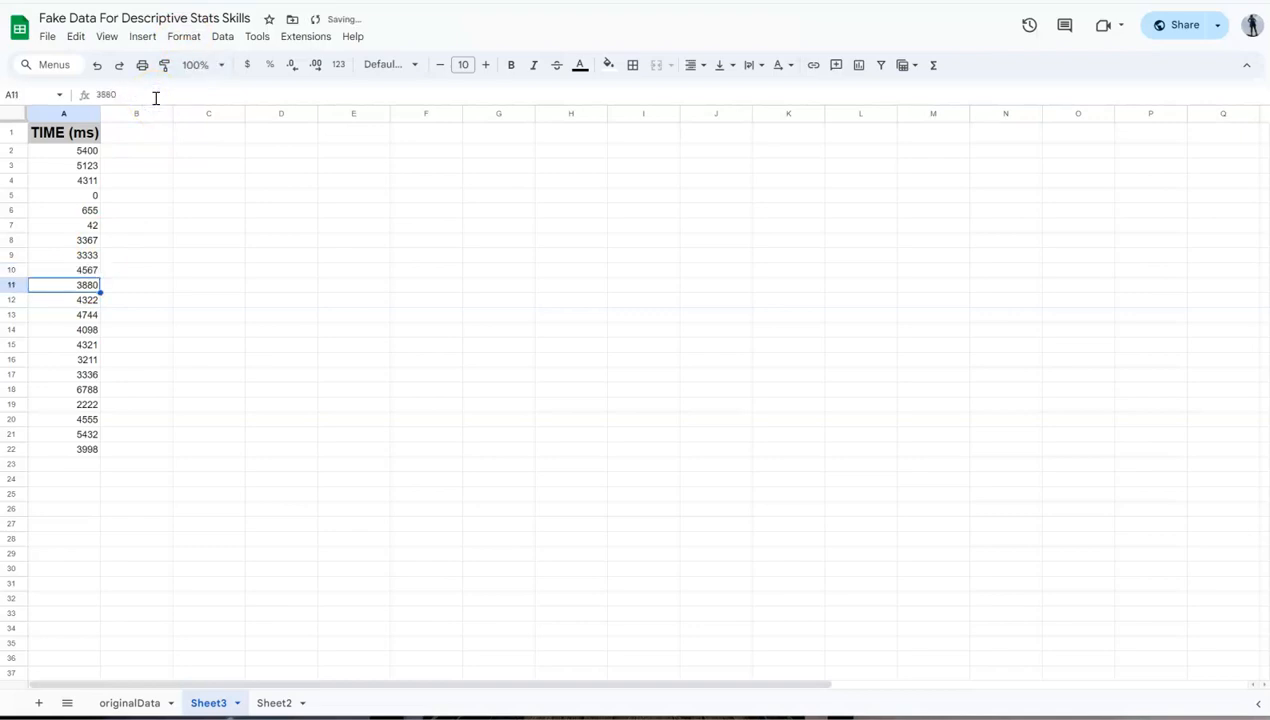
Step: Copy the time values in A2:A22, switch to Desmos and define them as the list T
drag(51, 156, 74, 450)
key(ctrl+c)
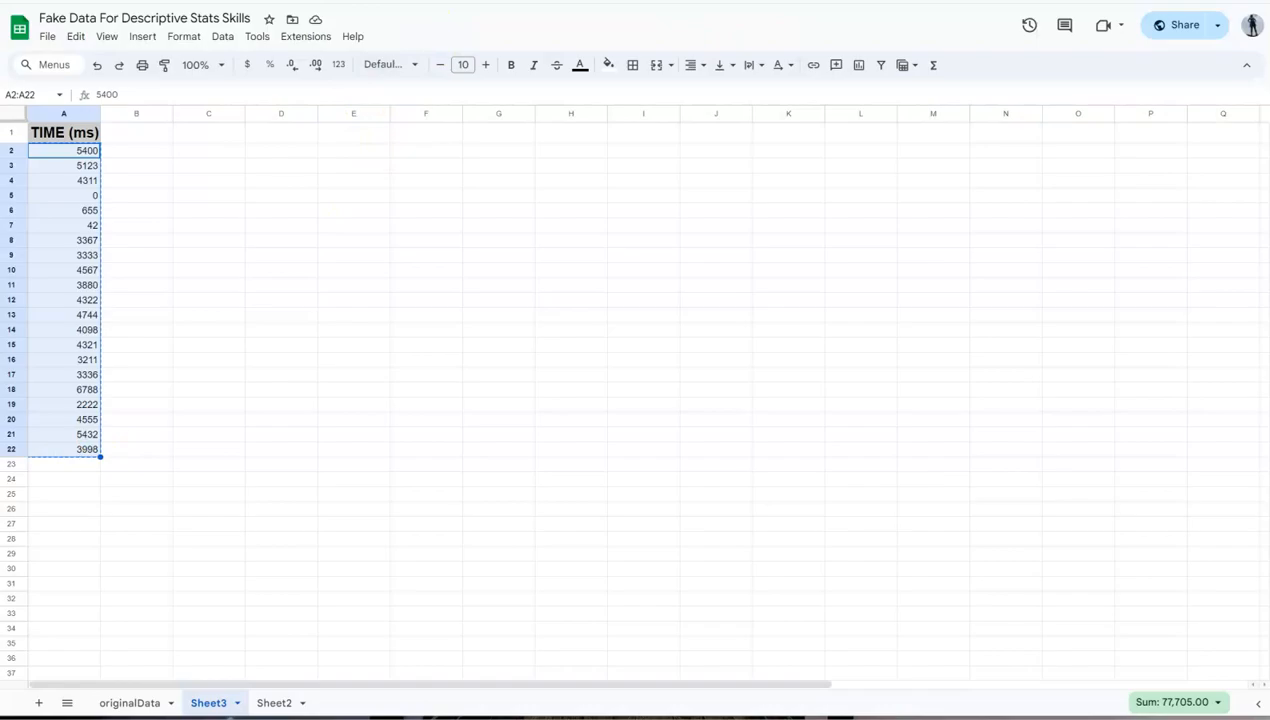
key(ctrl+Tab)
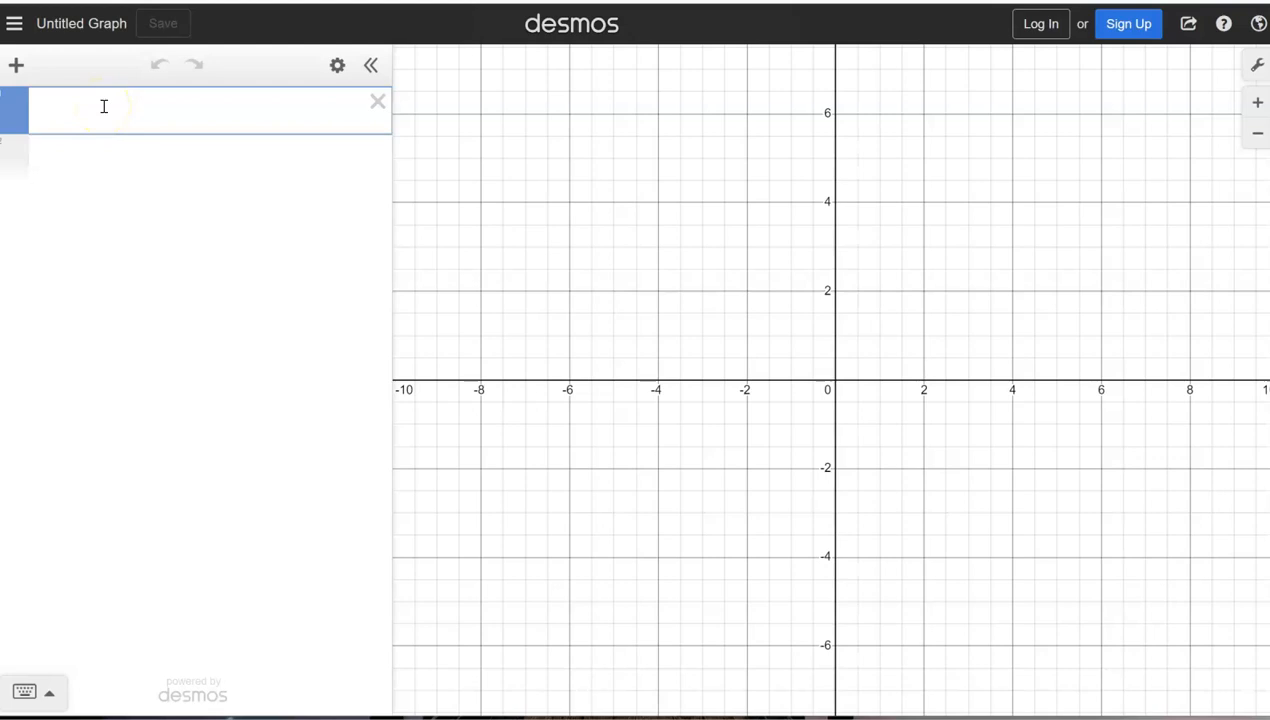
text(T)
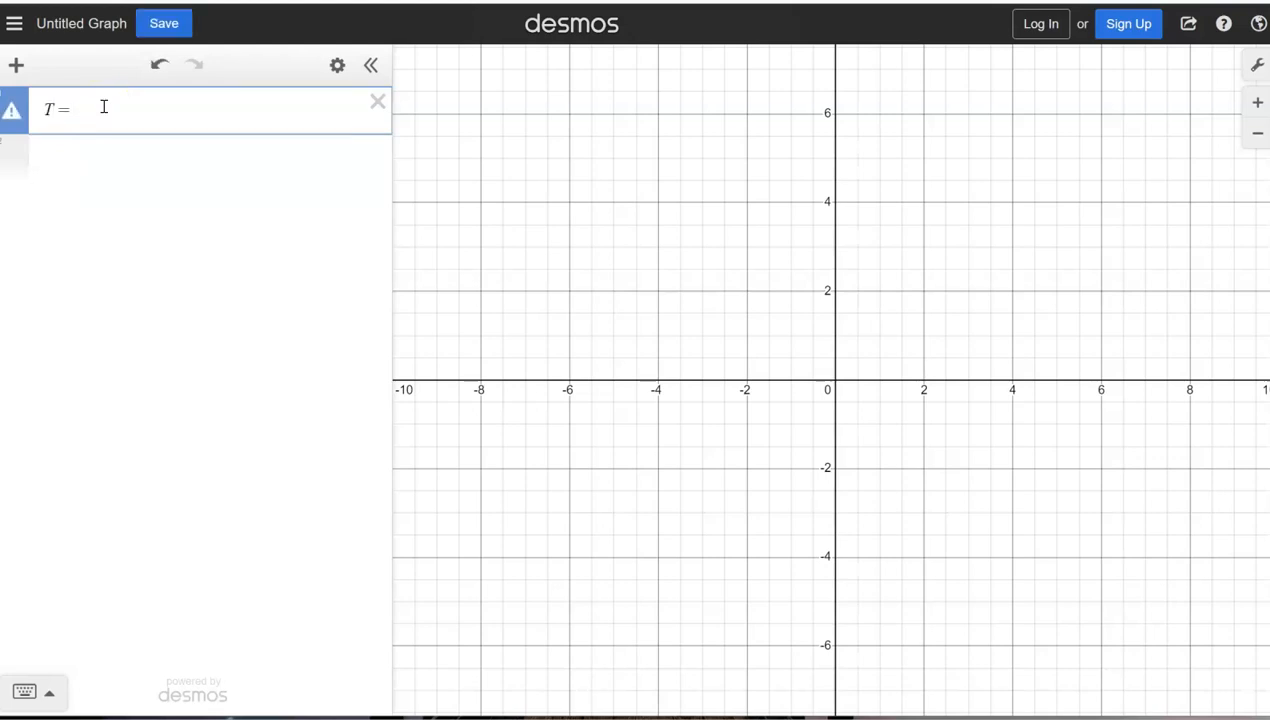
text(=)
key(ctrl+v)
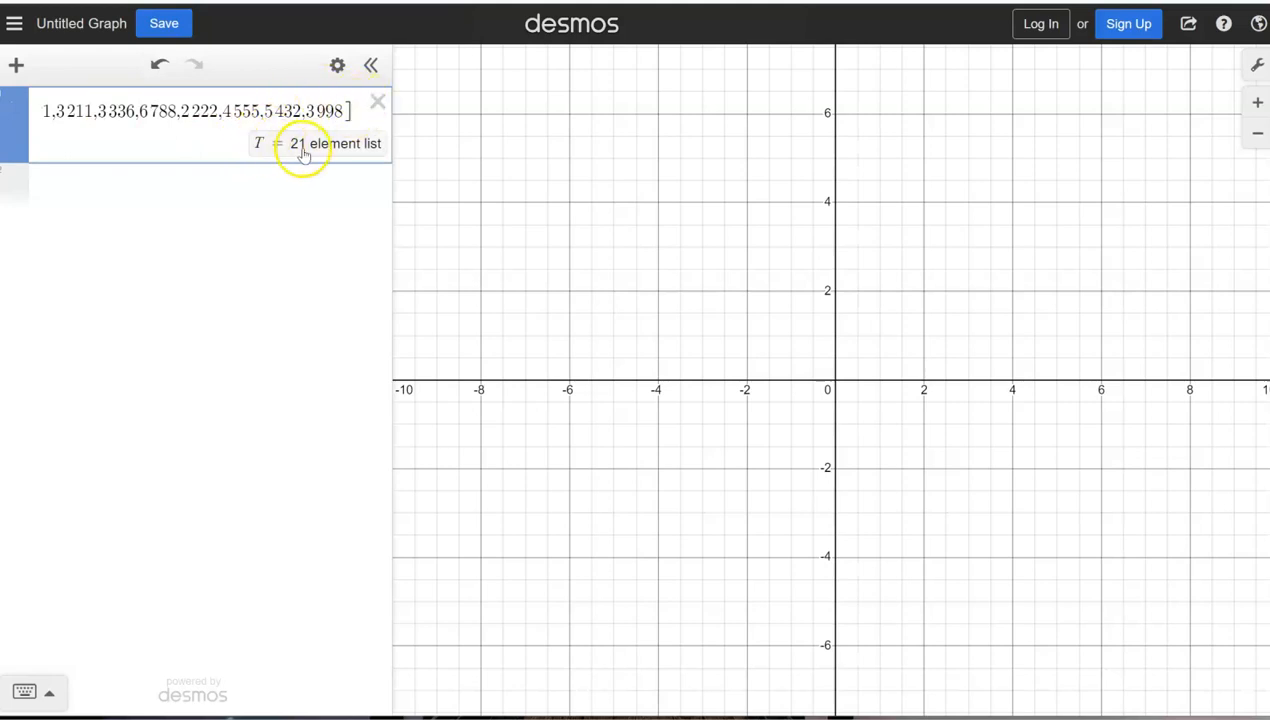
Step: Add a box plot of the list with the expression boxplot(T)
click(247, 208)
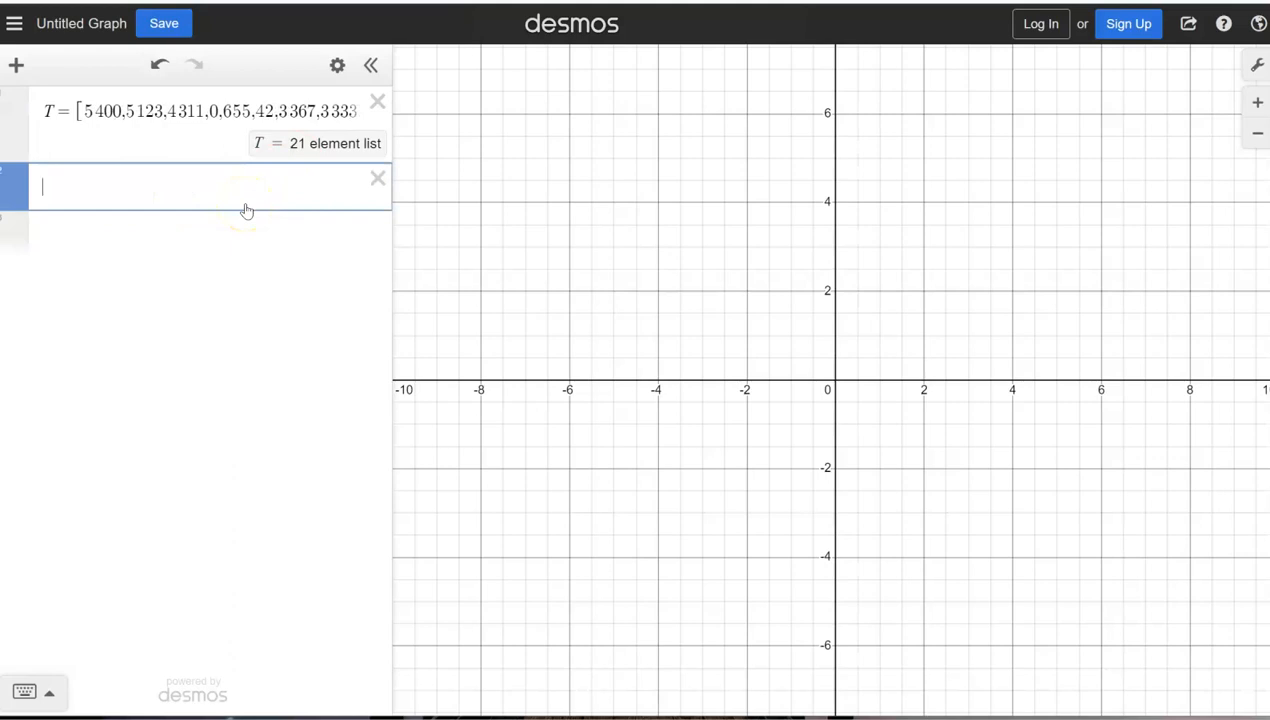
text(box)
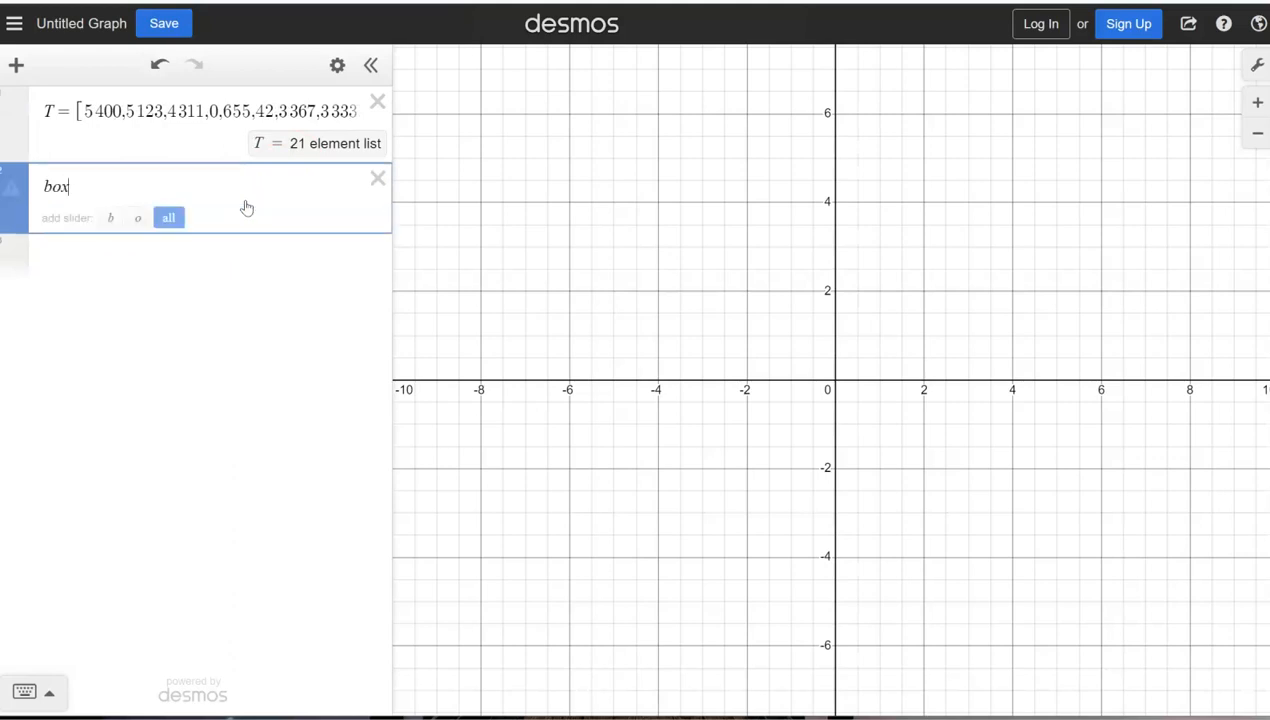
text(plot()
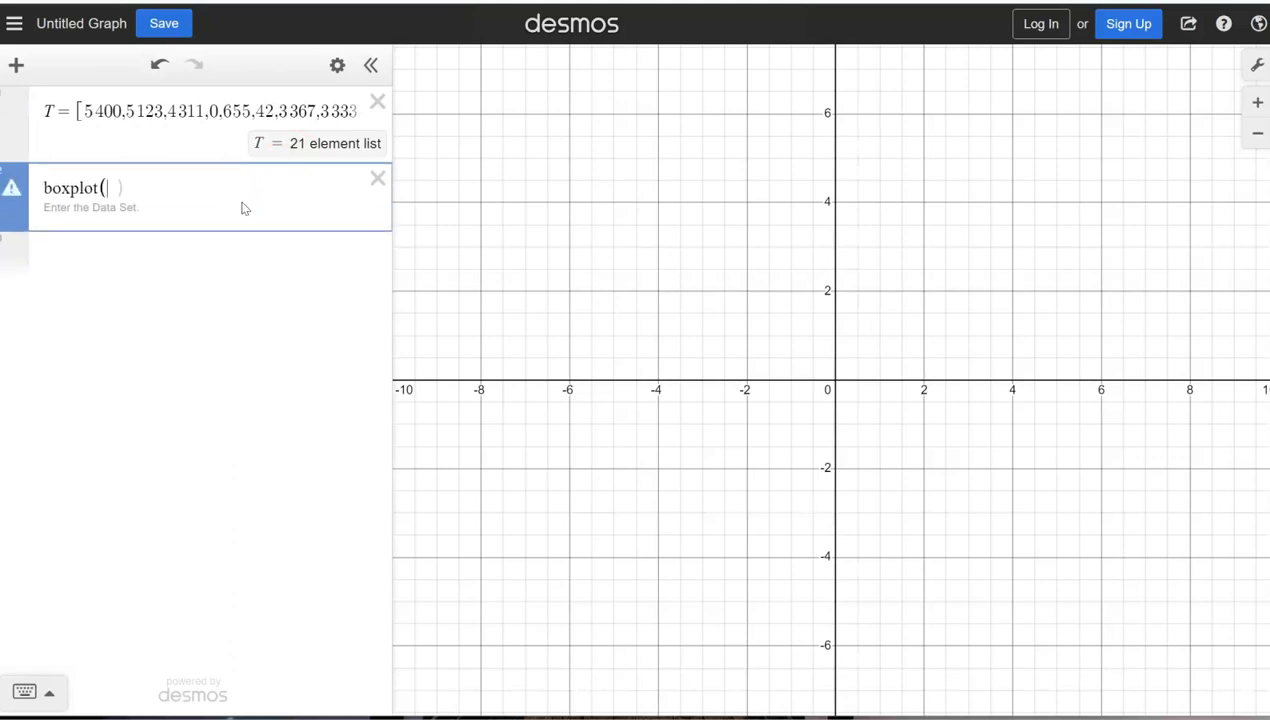
text(T)
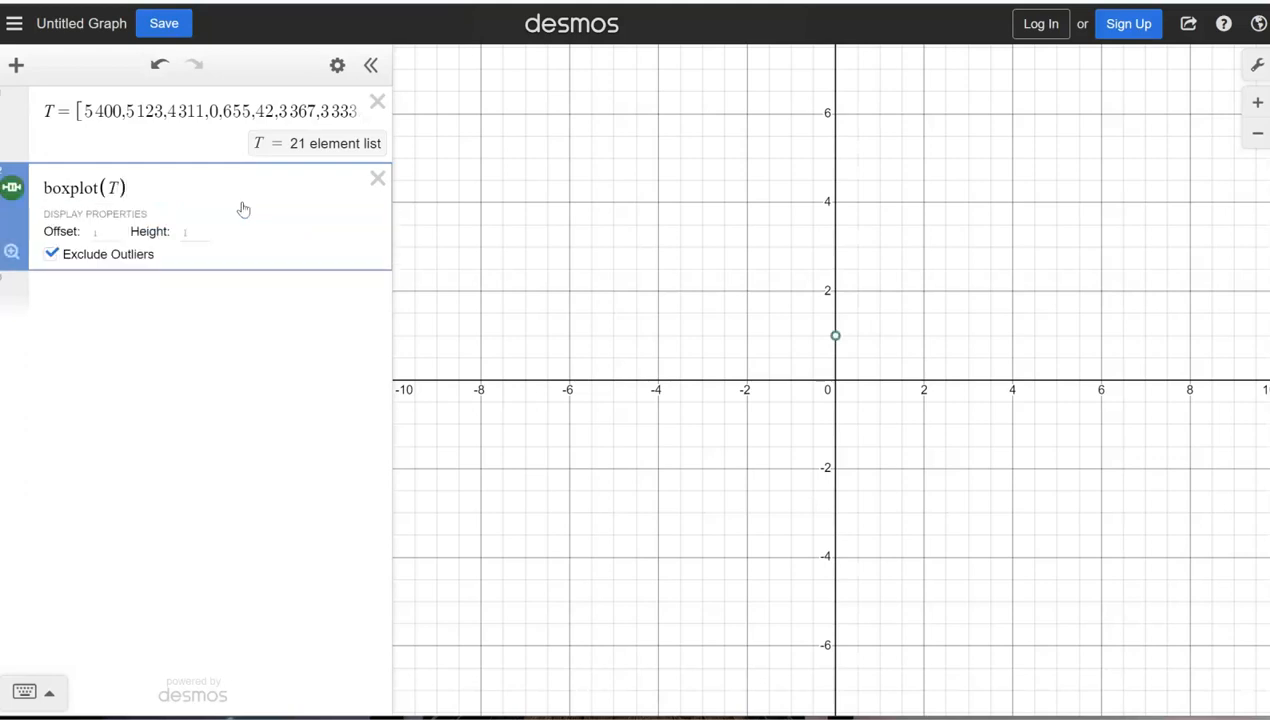
key(Return)
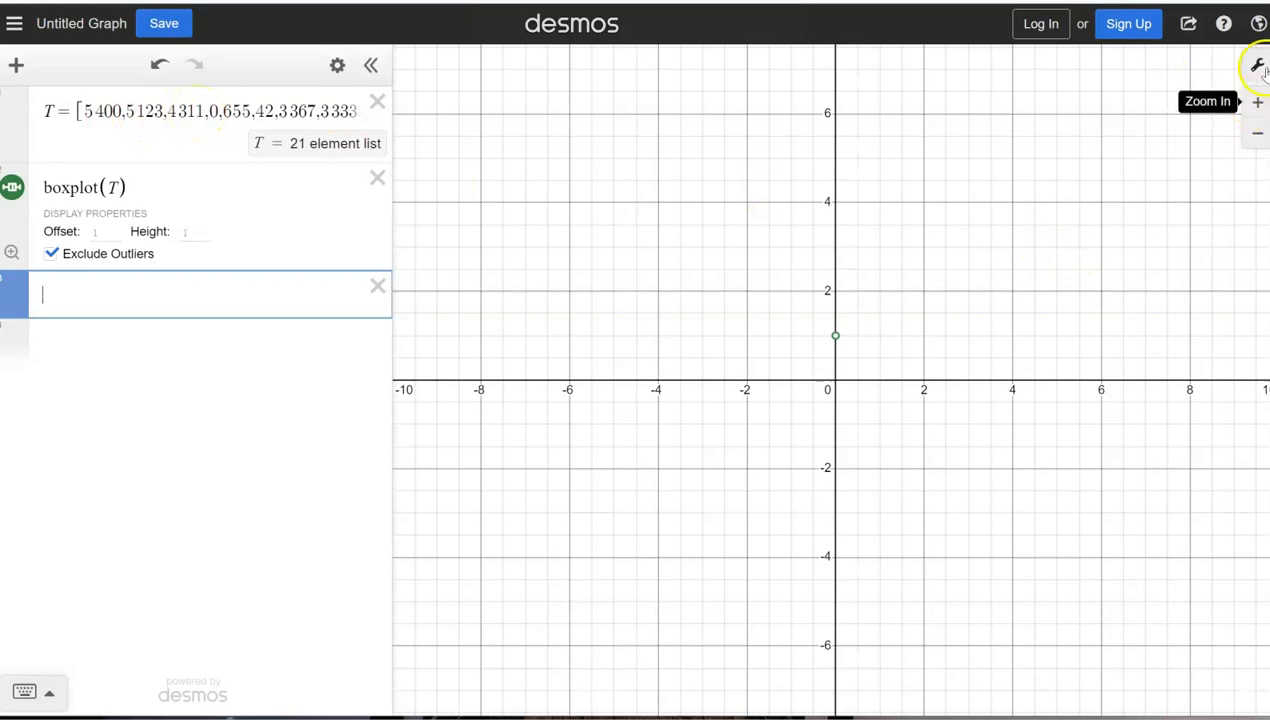
Step: Zoom out and pan the graph until the box plot's full horizontal extent is in view
click(1260, 137)
click(1260, 137)
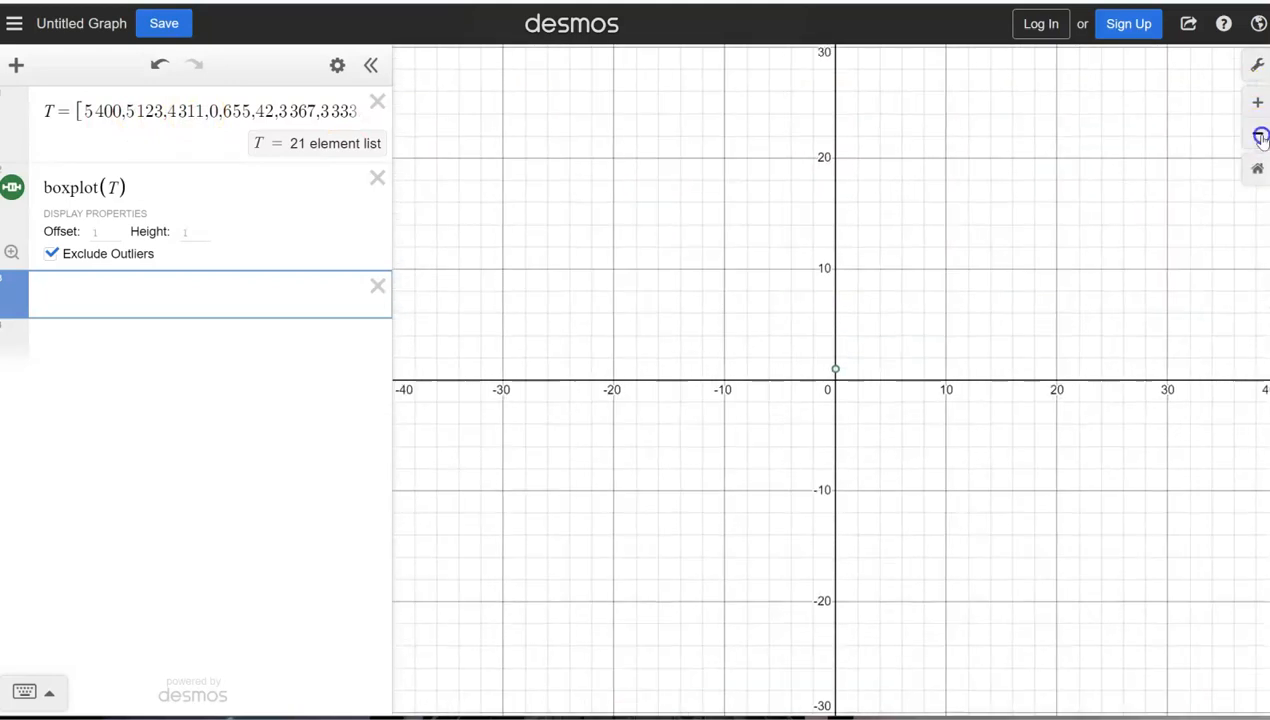
click(1260, 137)
click(1260, 137)
click(1260, 137)
click(1260, 137)
click(1260, 137)
click(1260, 137)
click(1260, 137)
click(1260, 137)
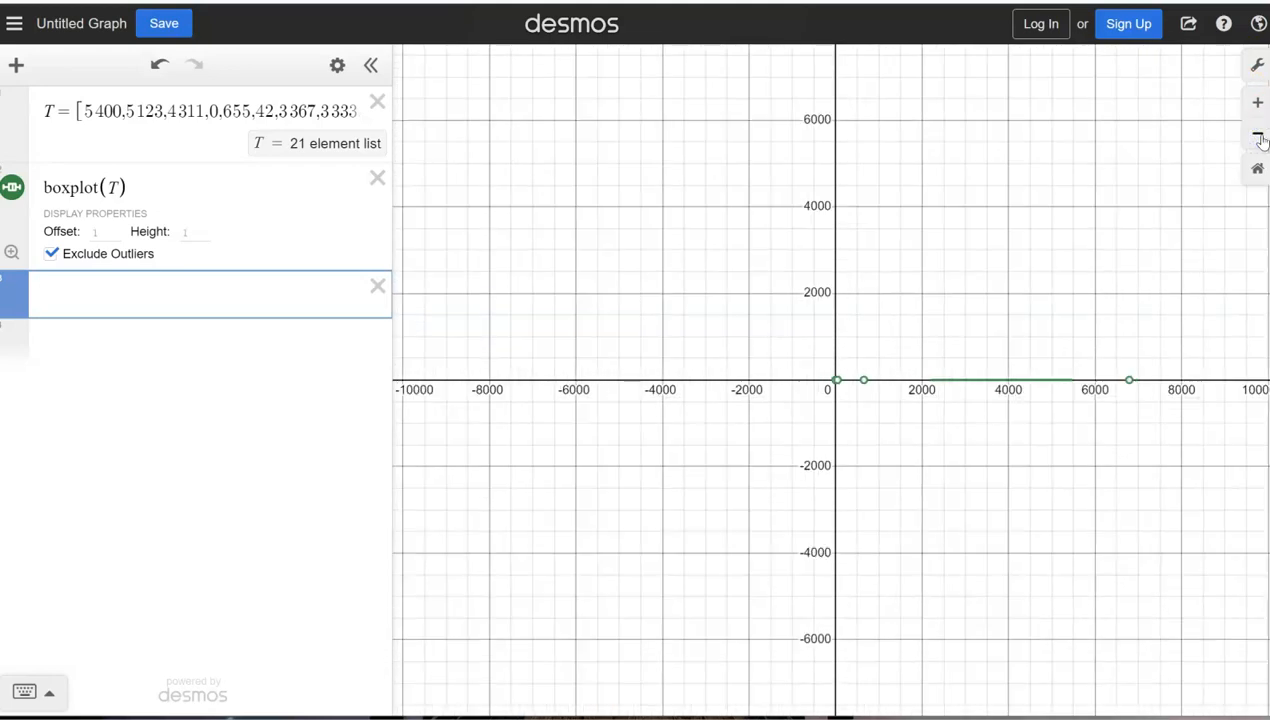
click(1044, 490)
drag(1044, 490, 830, 462)
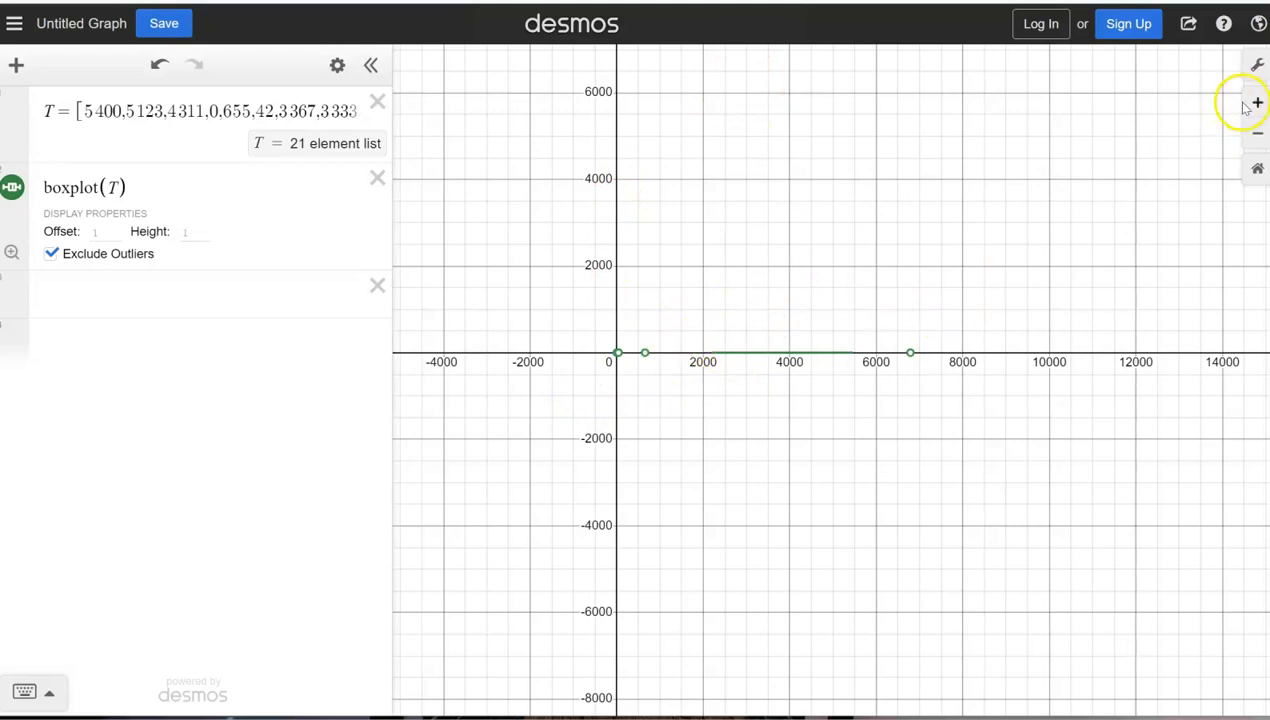
Step: Set the y-axis minimum to -10.934 in the graph settings
click(1257, 64)
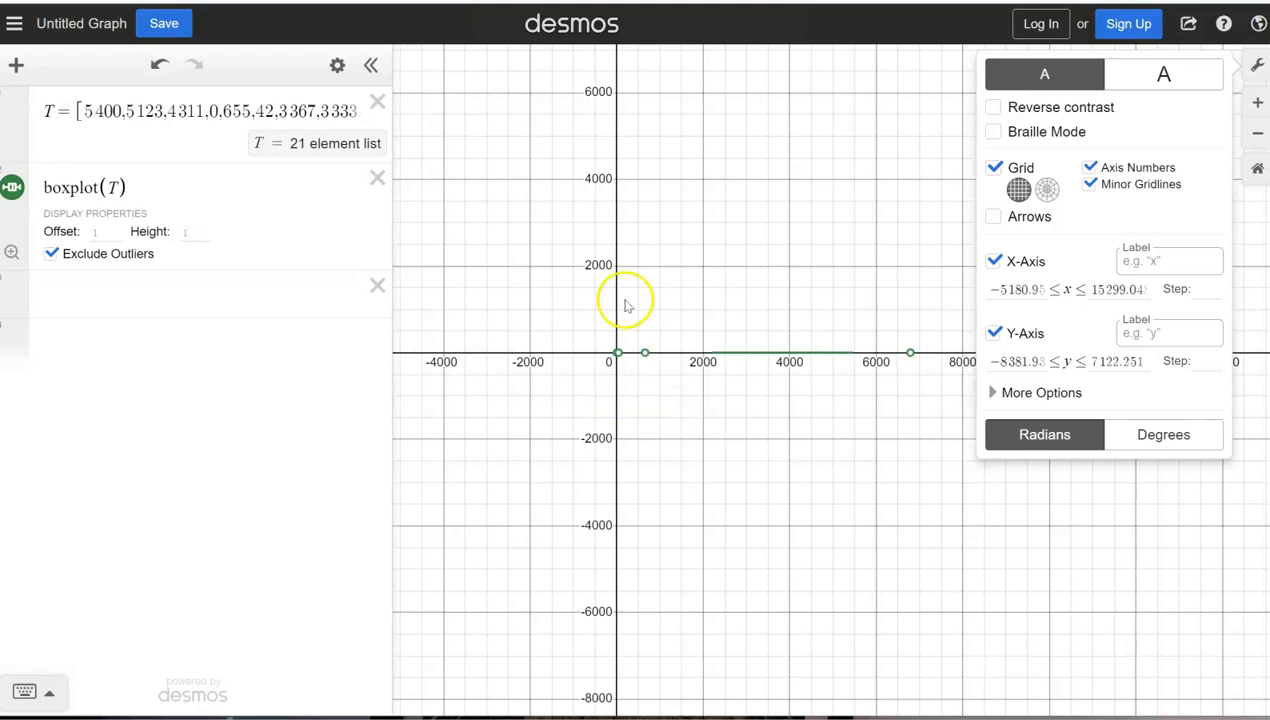
click(1031, 361)
key(BackSpace)
key(BackSpace)
key(BackSpace)
key(BackSpace)
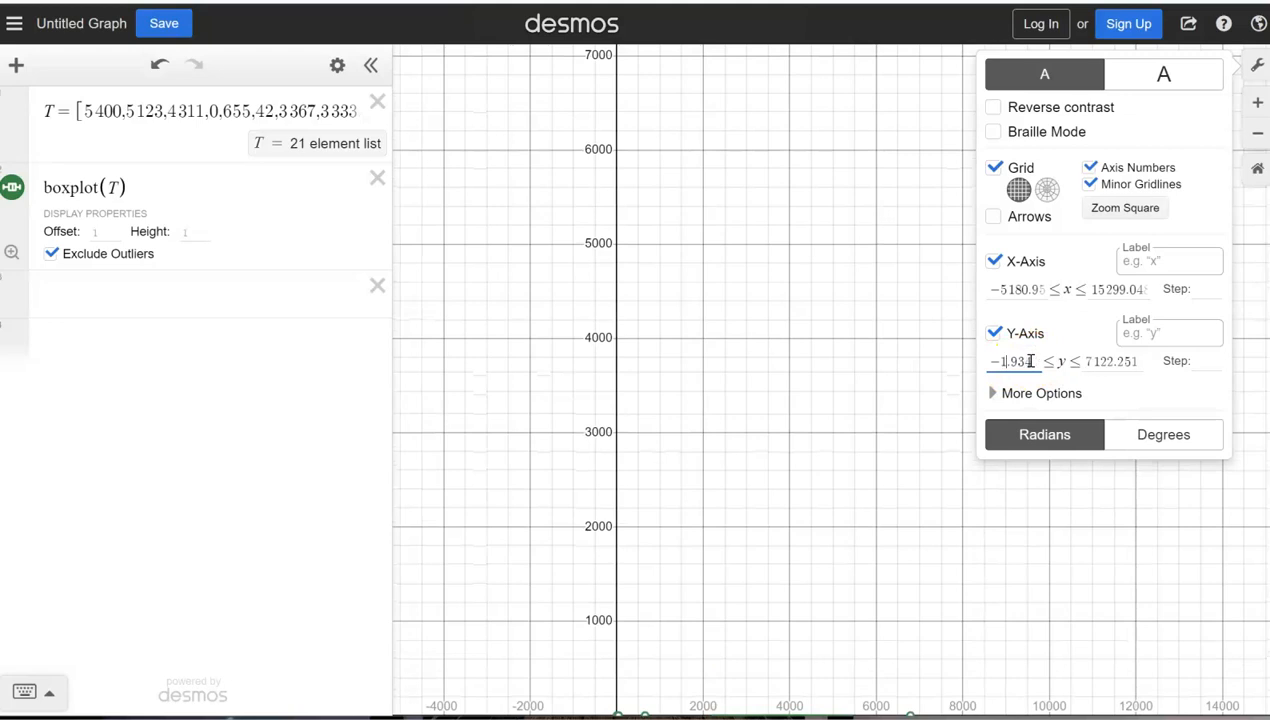
text(1)
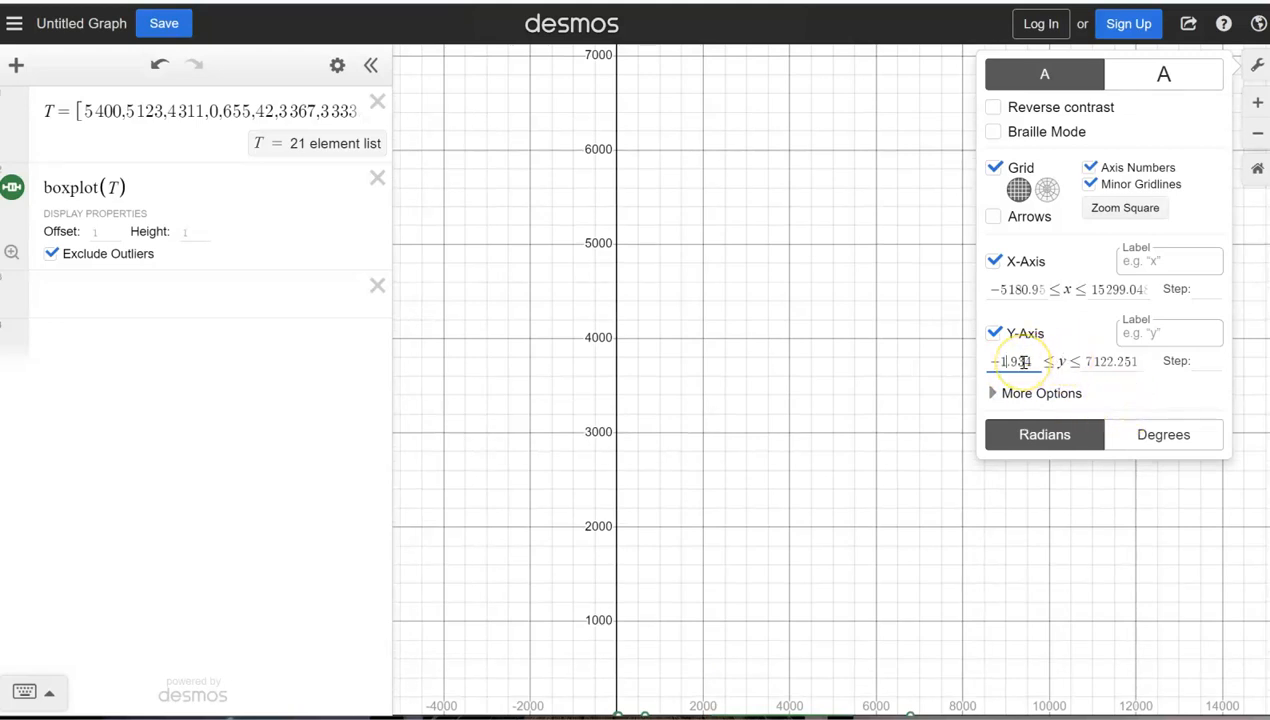
text(0)
key(Delete)
text(.)
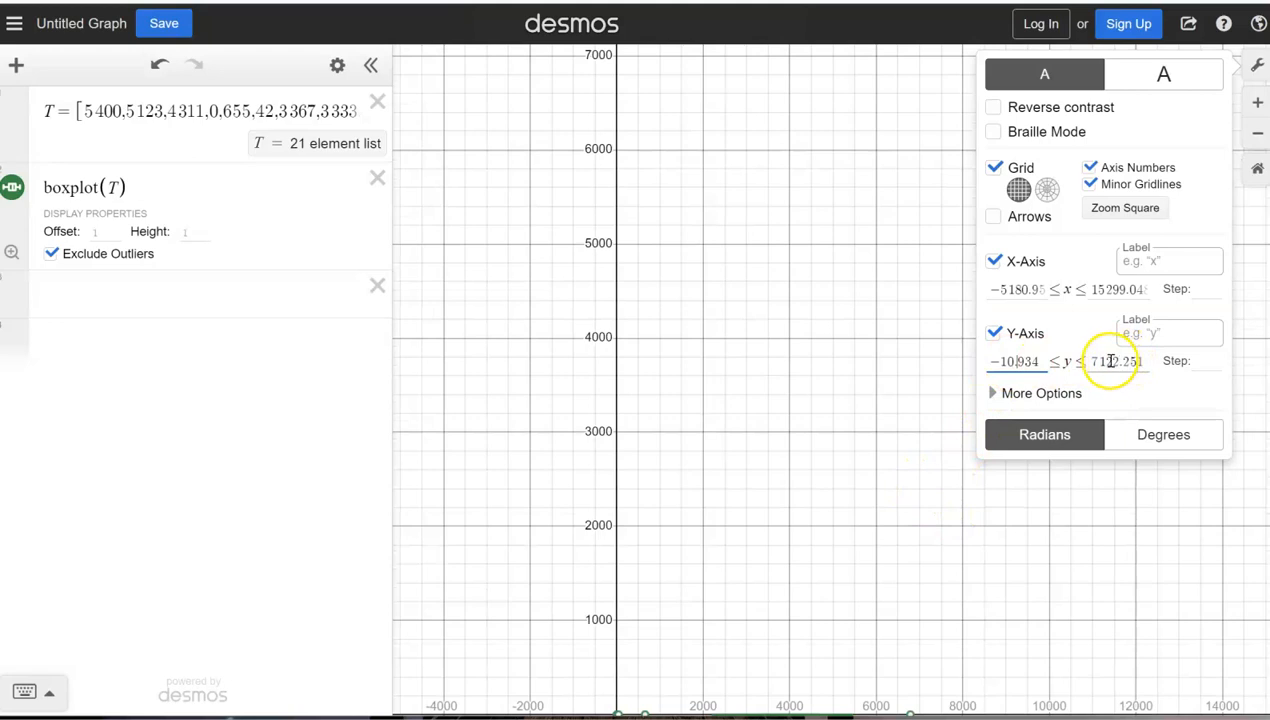
Step: Set the y-axis maximum to 12.251 and close the graph settings
drag(1106, 361, 1090, 361)
key(BackSpace)
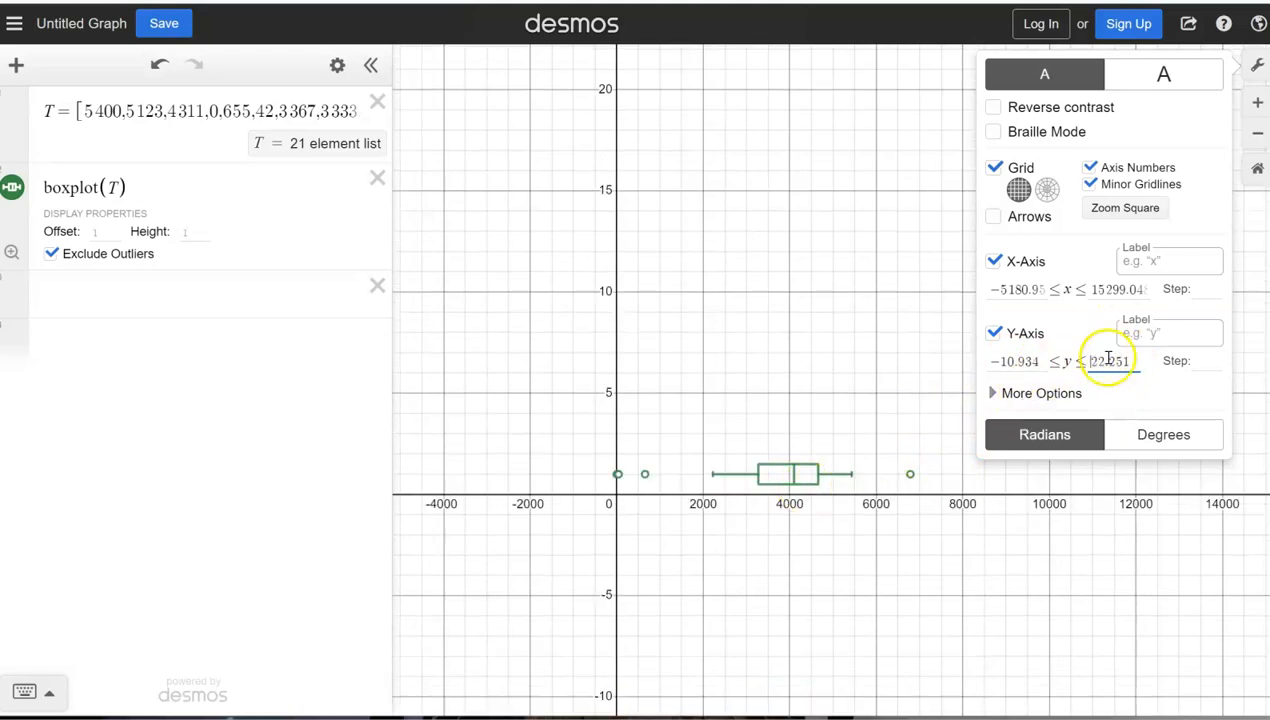
click(1101, 360)
key(BackSpace)
text(1)
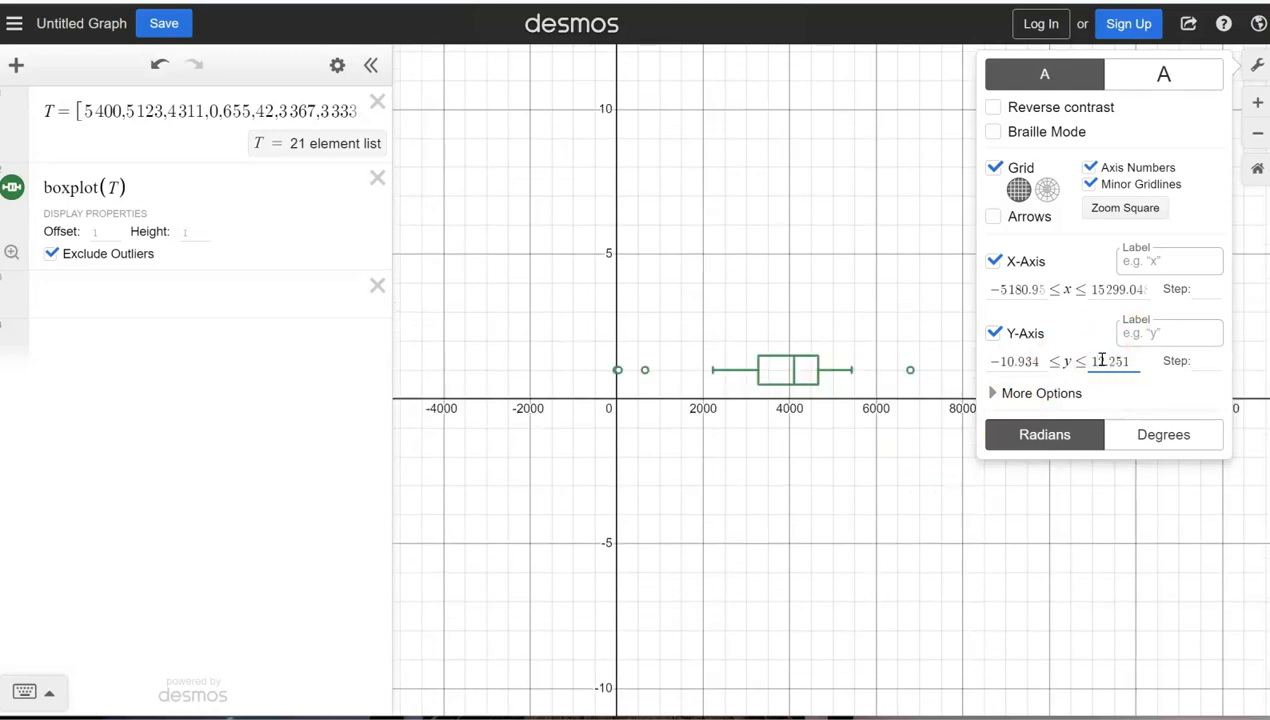
click(927, 556)
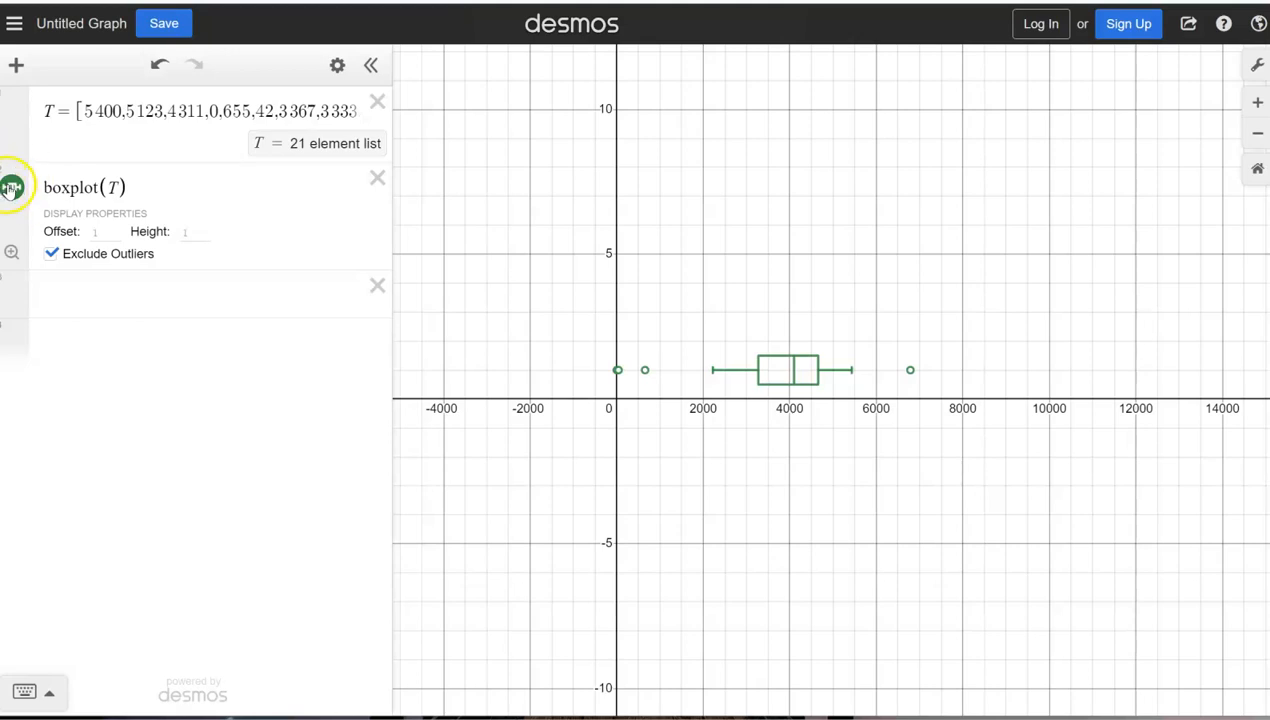
Step: Change the box plot's color to black
click(9, 188)
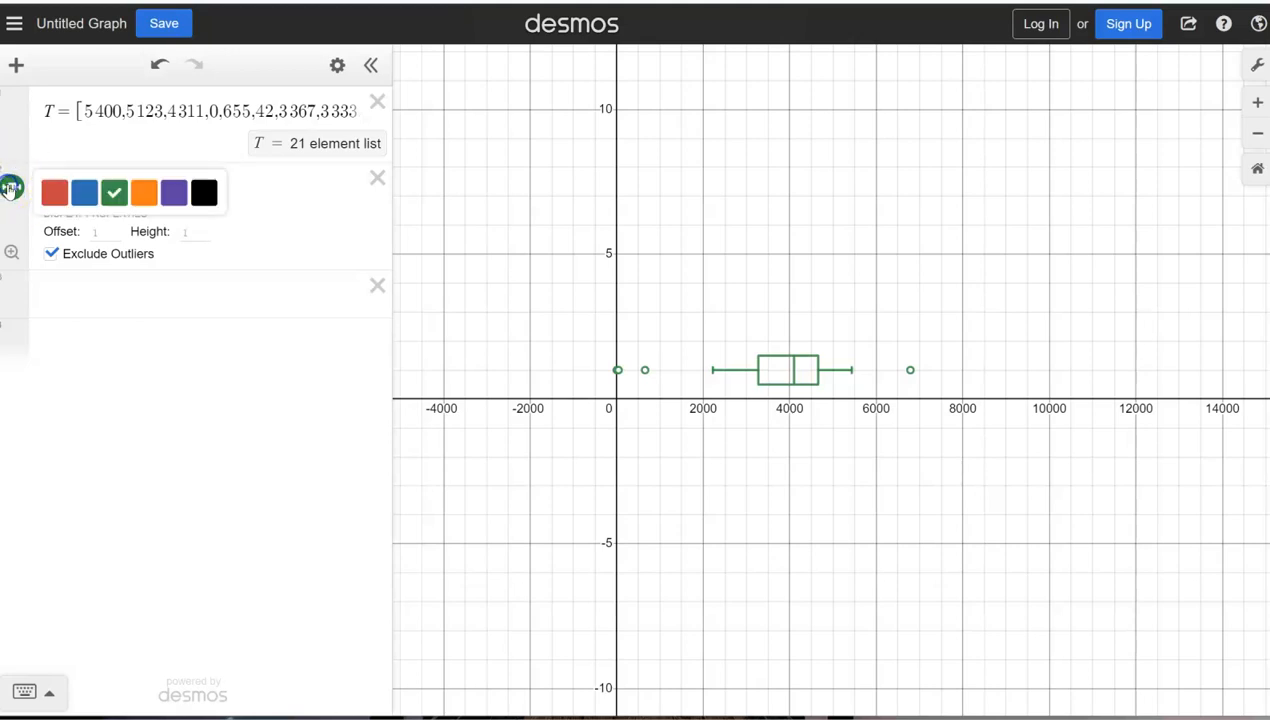
click(203, 193)
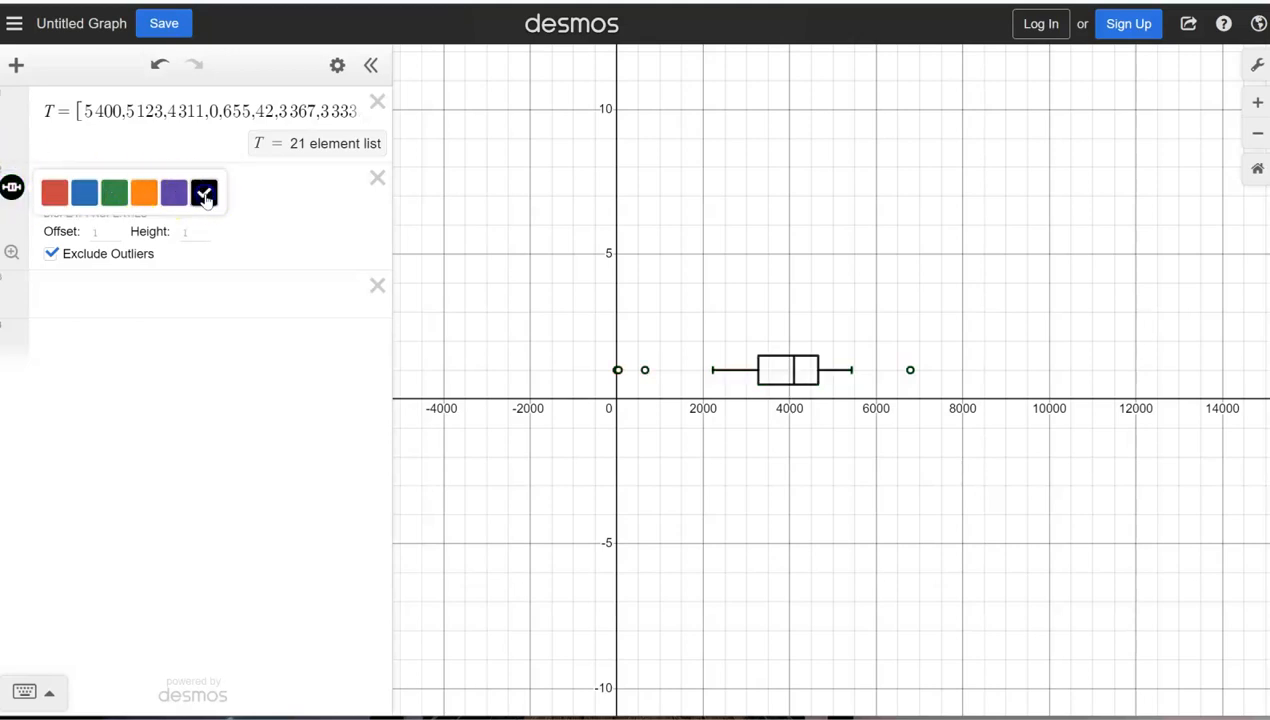
click(230, 236)
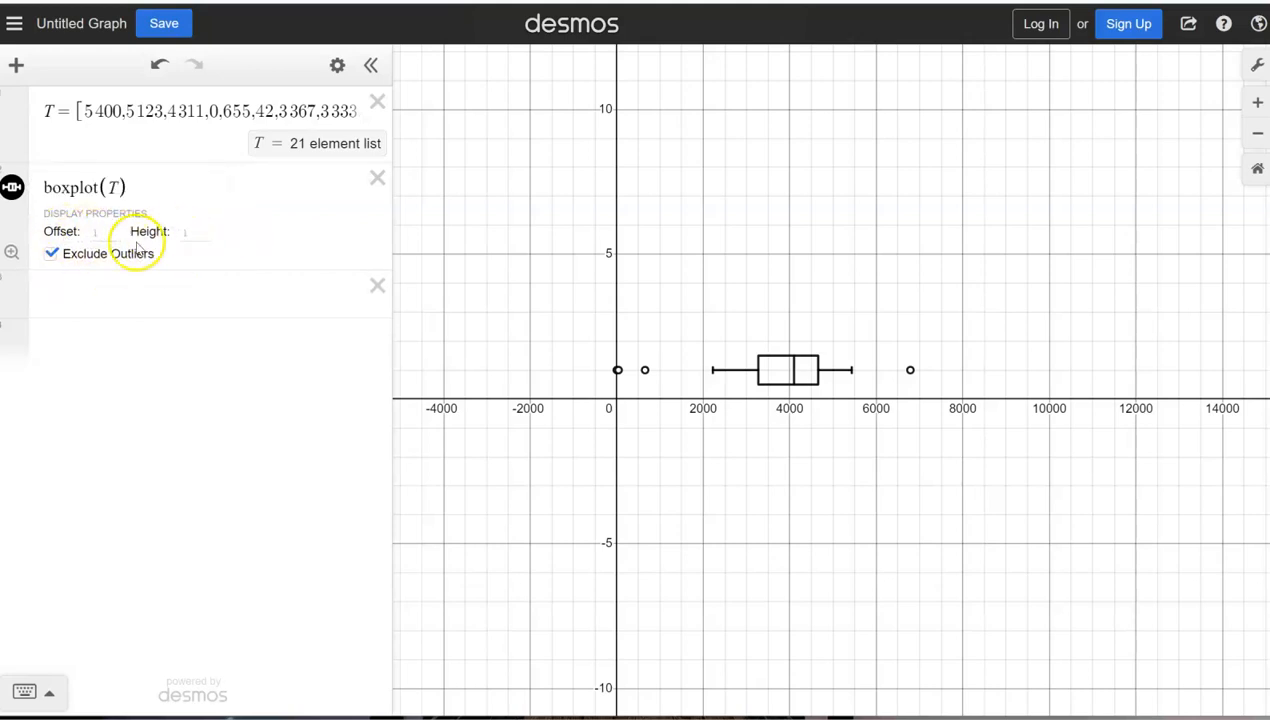
Step: Set the box plot's vertical offset to 3
click(108, 233)
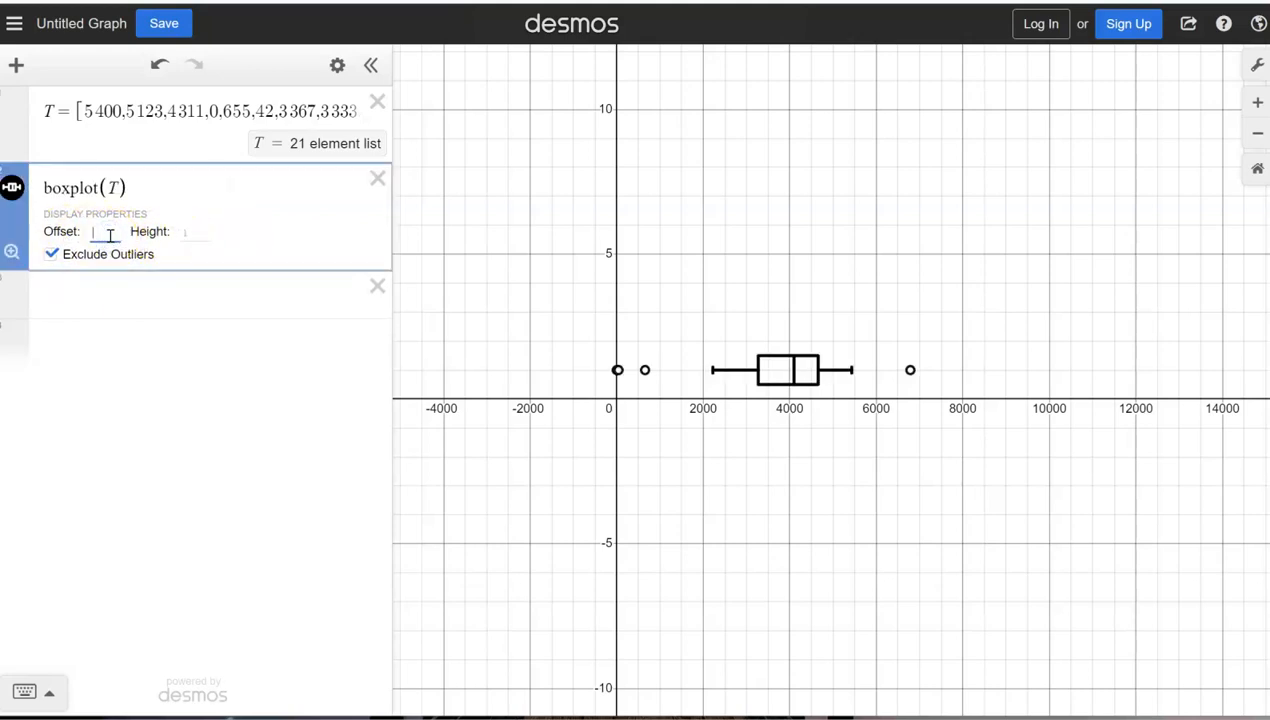
text(3)
key(Return)
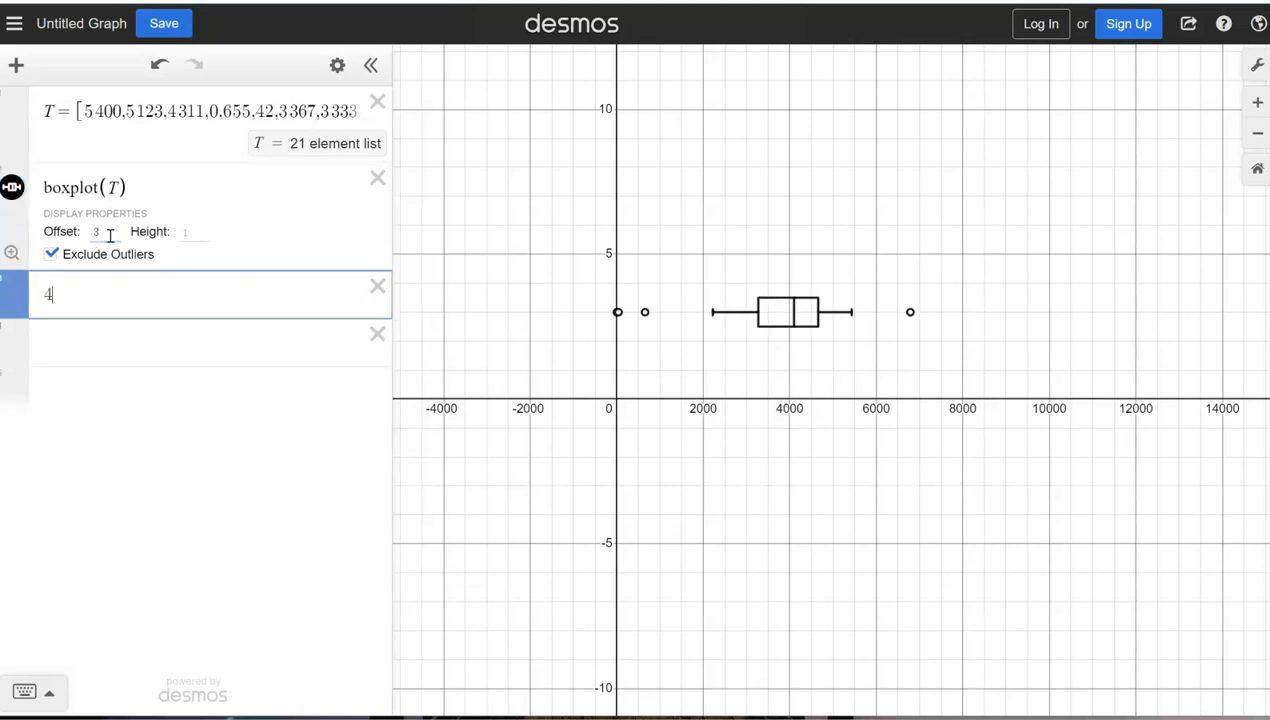
Step: Set the box plot's vertical offset to 7
click(110, 235)
key(BackSpace)
text(7)
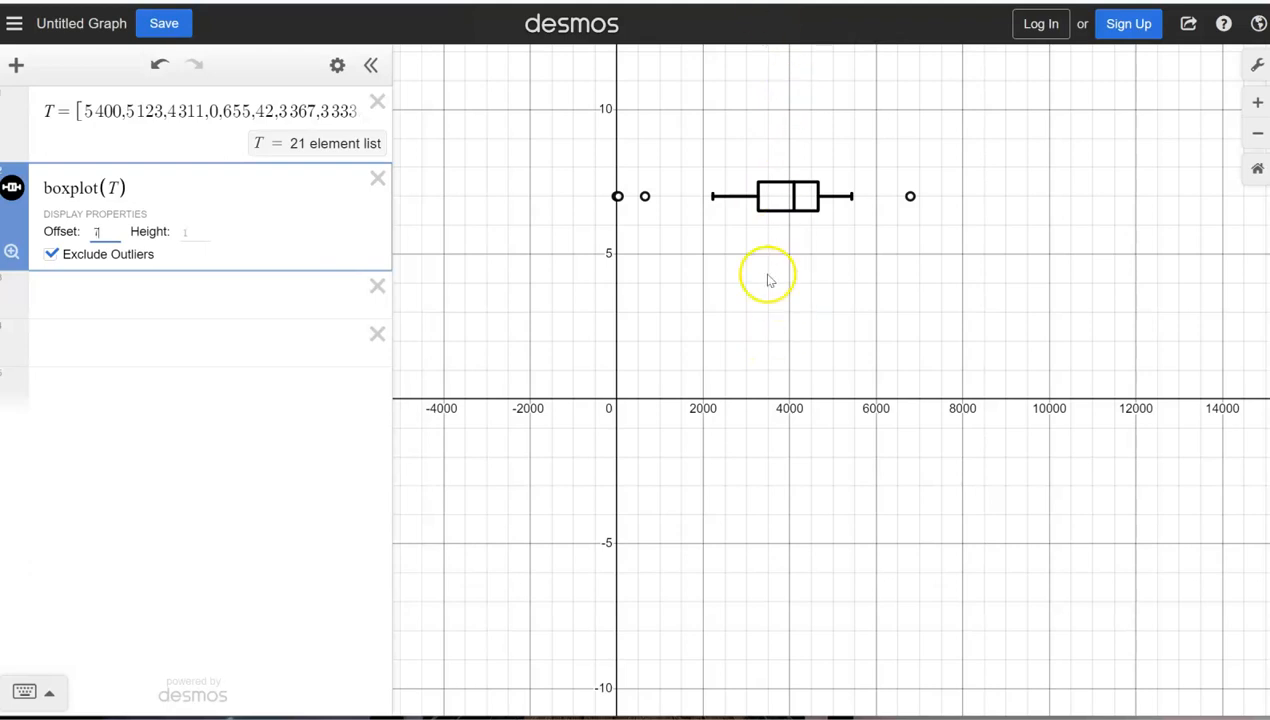
Step: Try box plot heights of 3 and 5, return the height to 1, and switch outlier exclusion off and on again
click(195, 232)
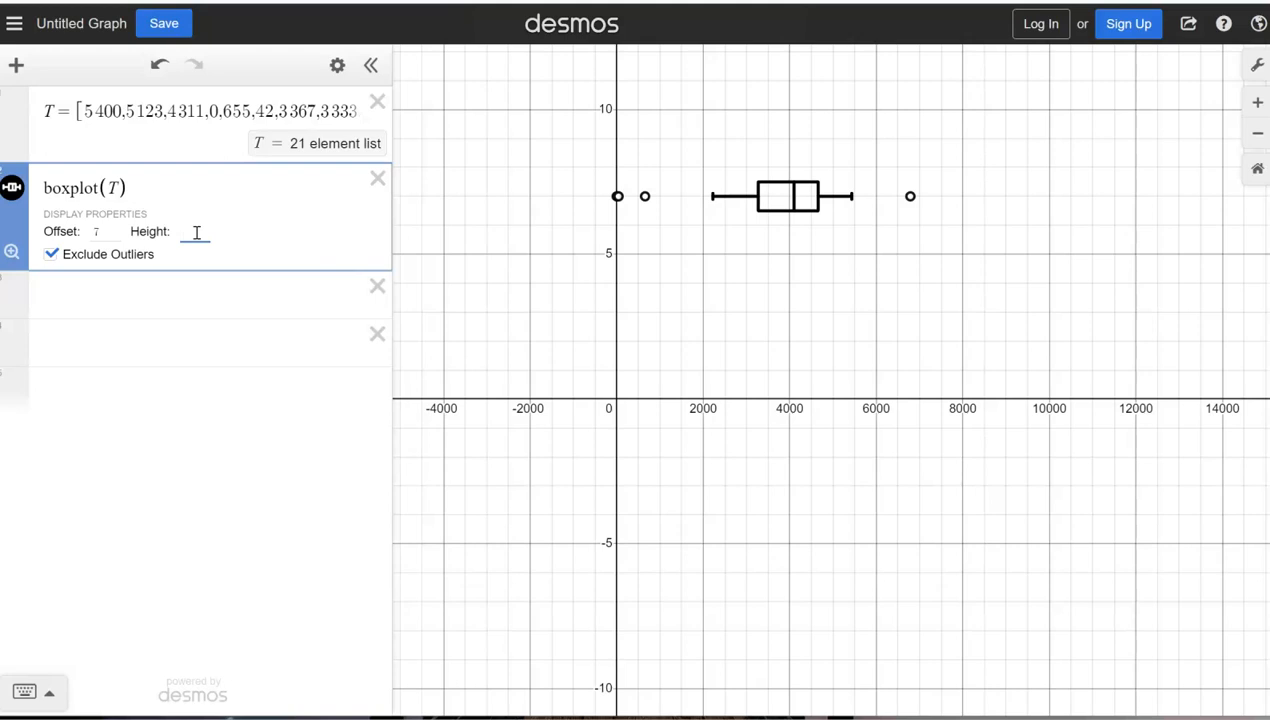
text(3)
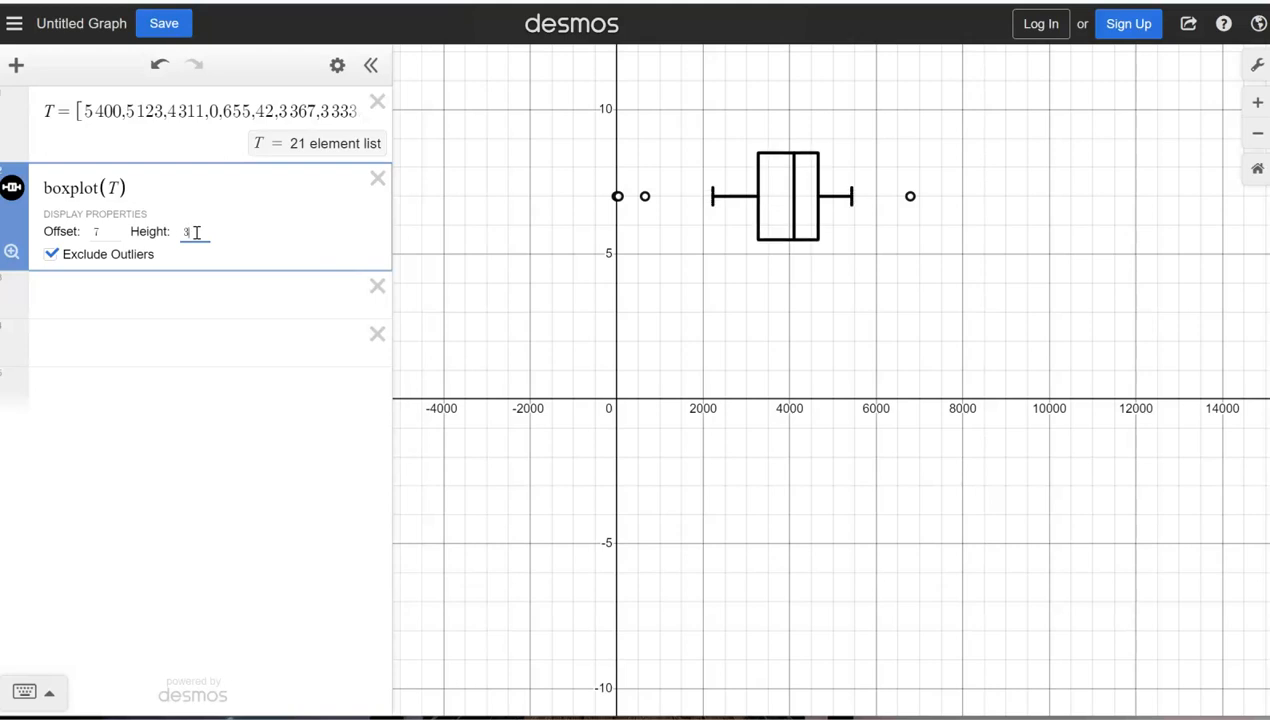
key(BackSpace)
text(1)
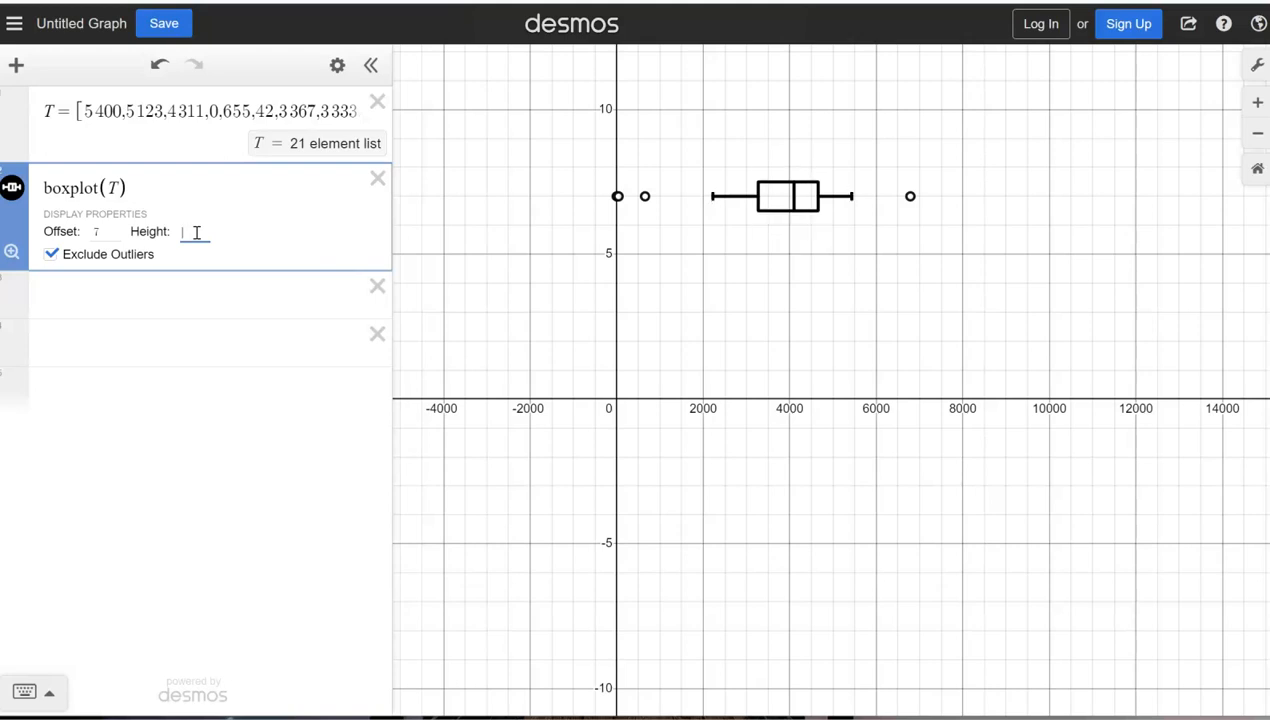
key(BackSpace)
text(5)
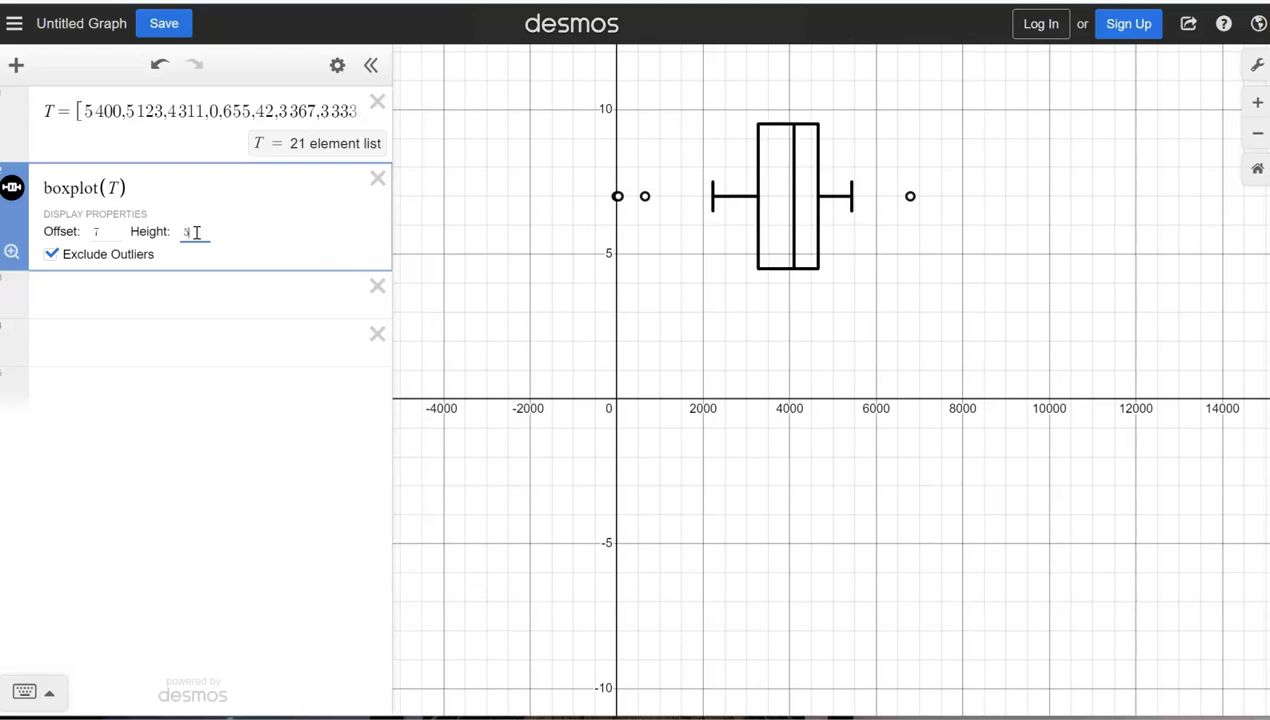
key(BackSpace)
text(1)
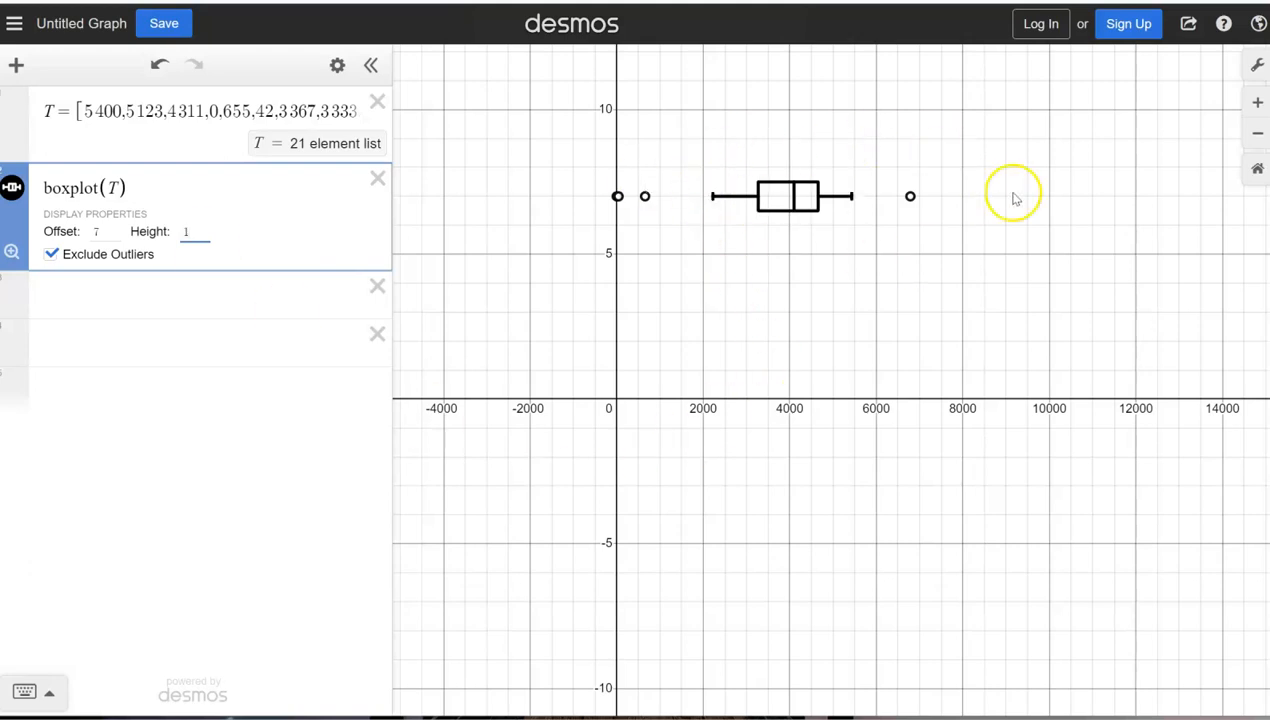
click(51, 256)
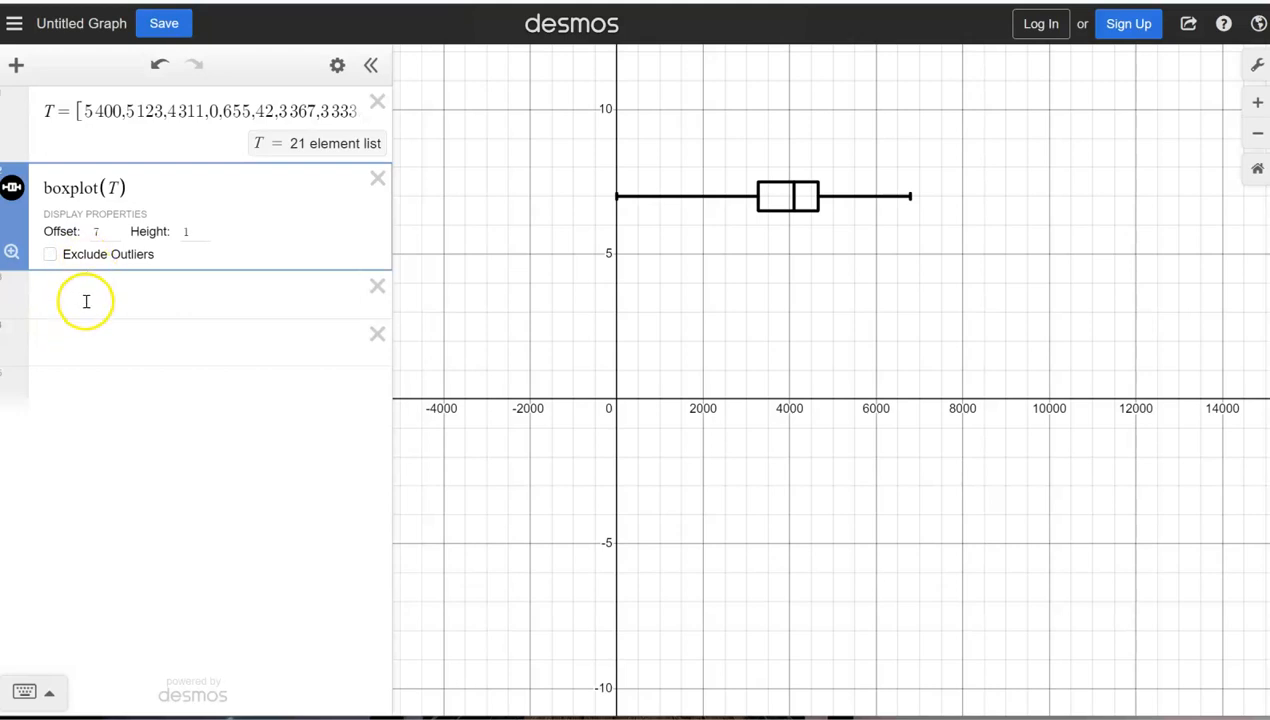
click(52, 255)
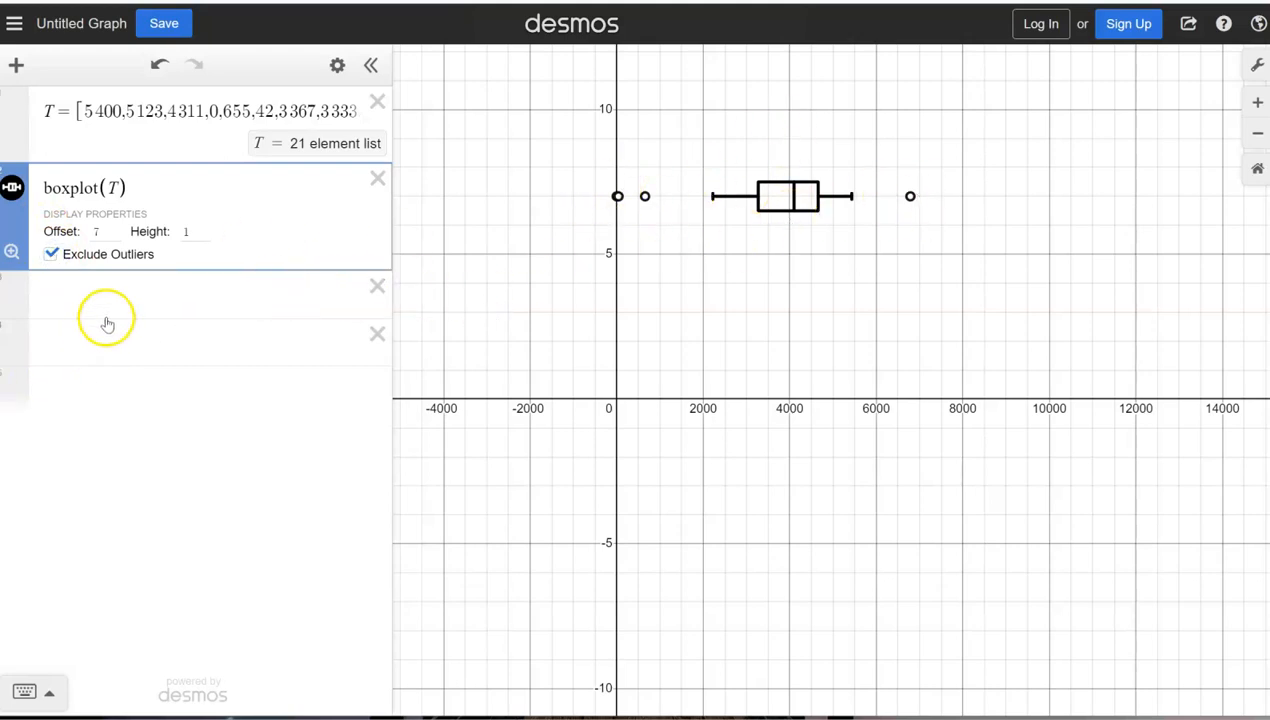
Step: Add the point (4000,5) below the box plot as a new expression
click(66, 300)
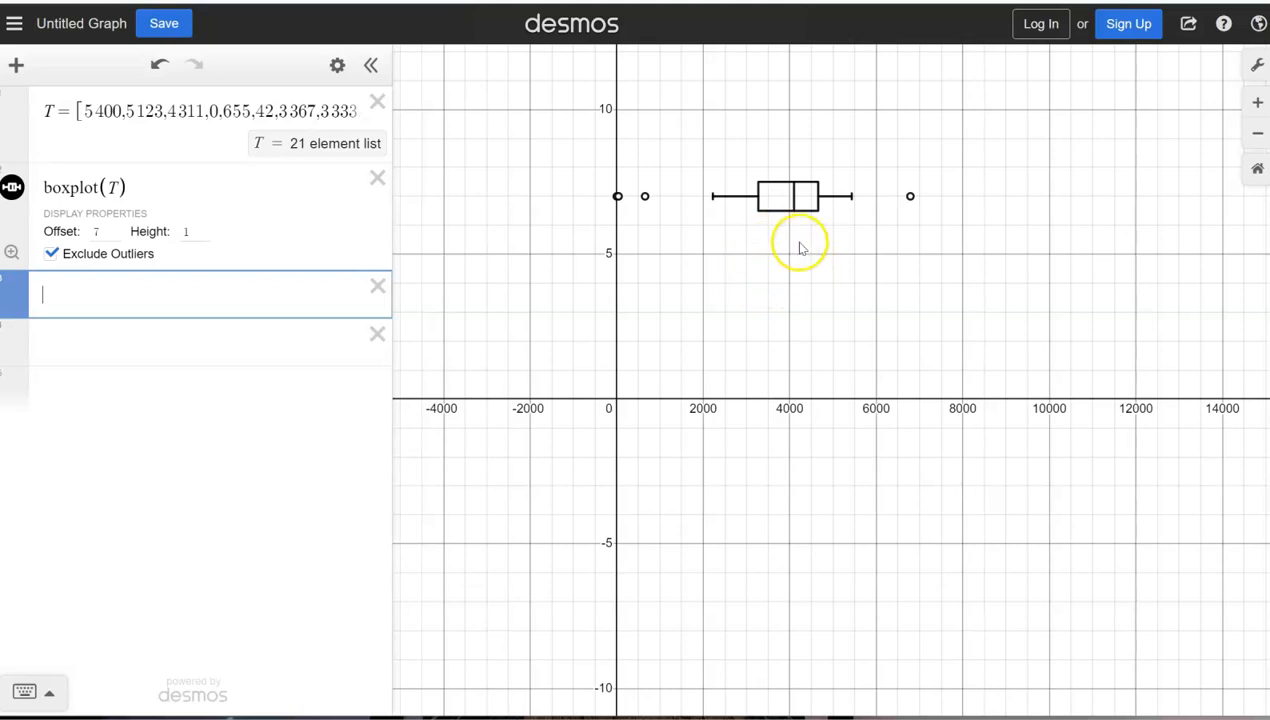
click(188, 306)
text(()
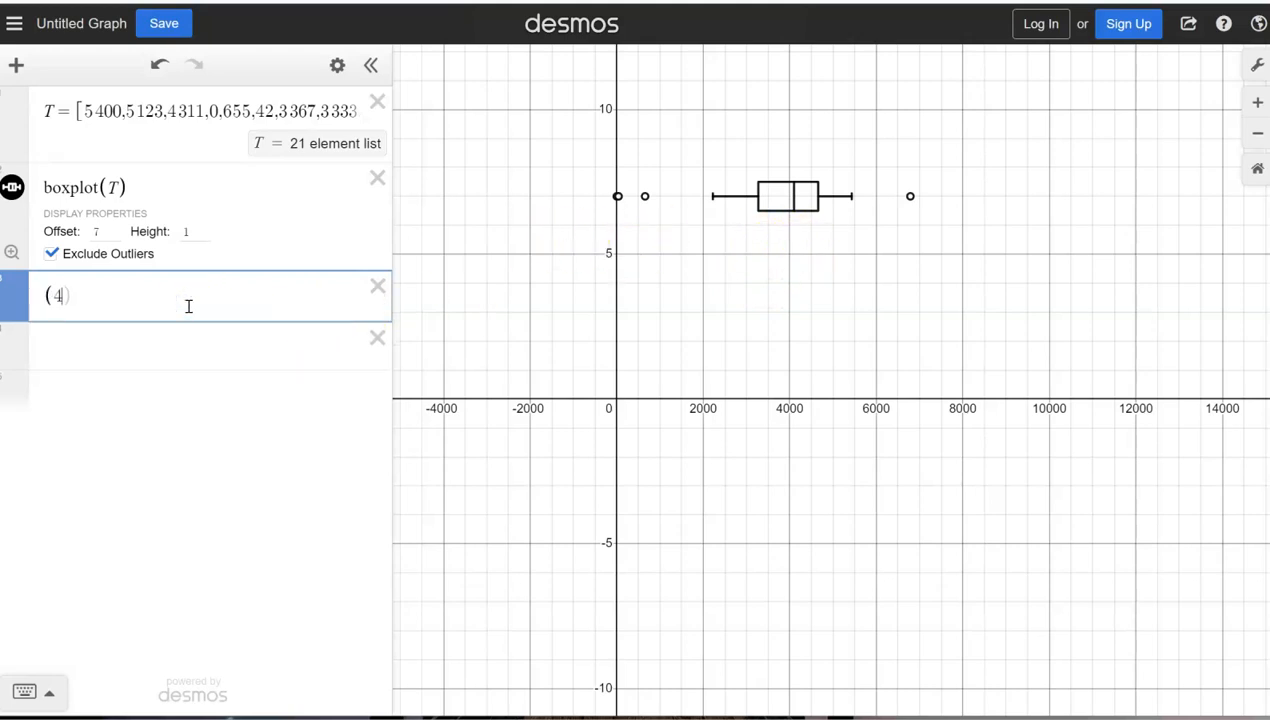
text(4000,5)
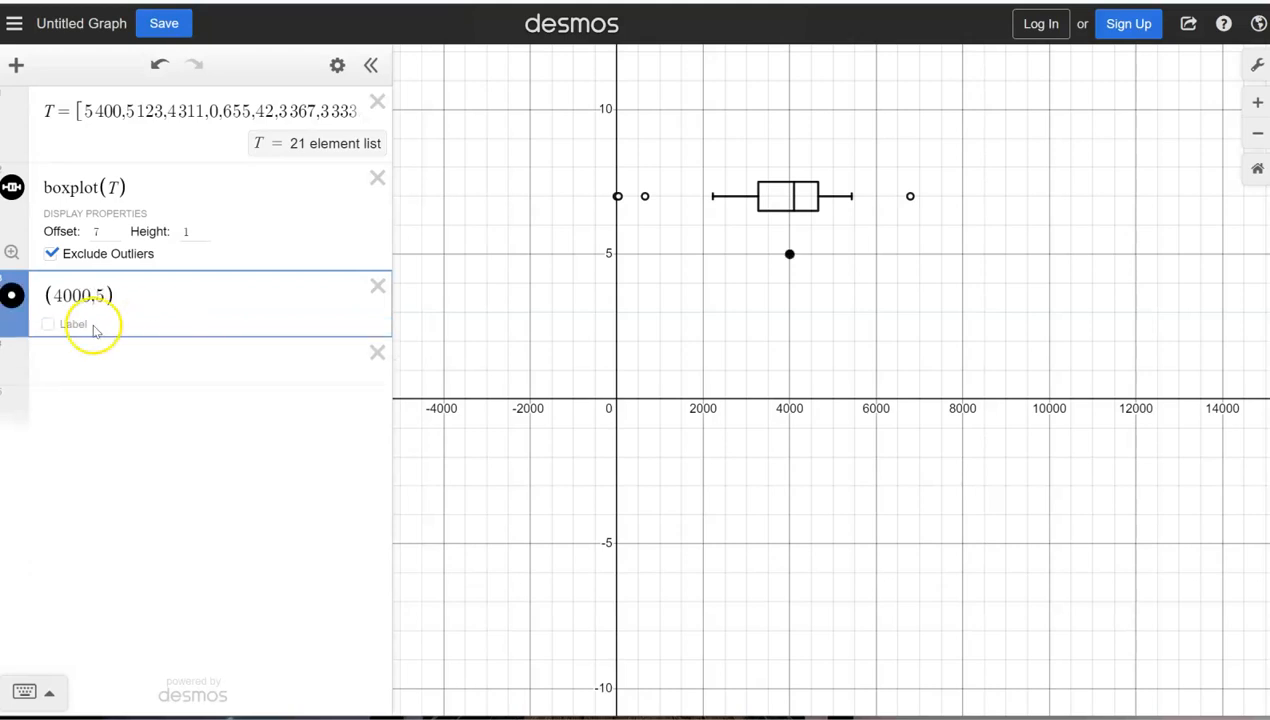
Step: Label the point "time for stroop", and switch the label off and on again
click(48, 323)
click(139, 318)
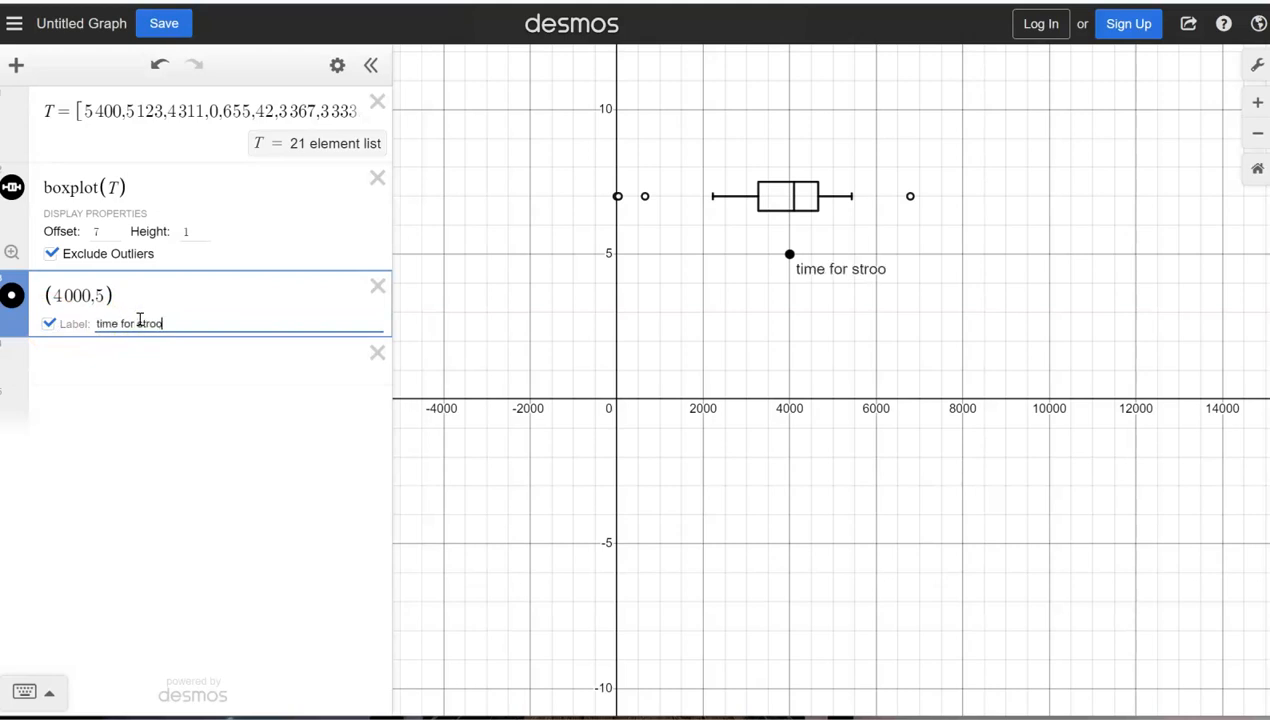
click(108, 466)
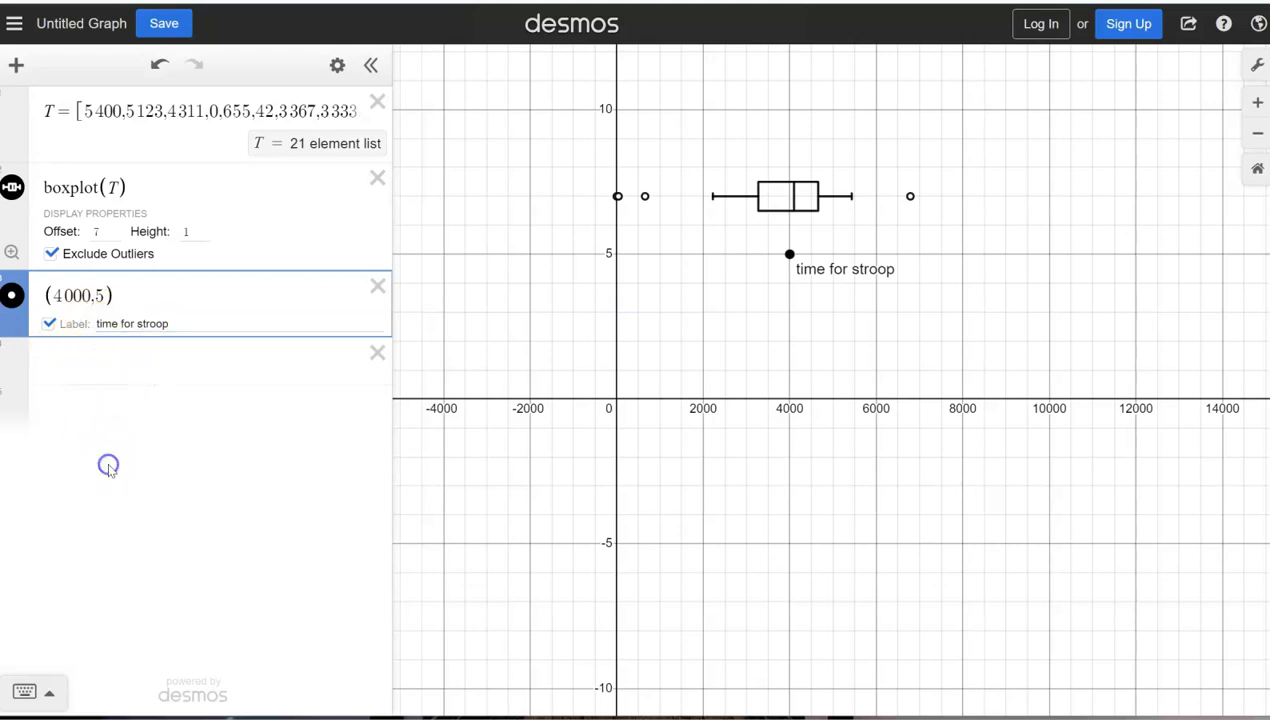
click(52, 329)
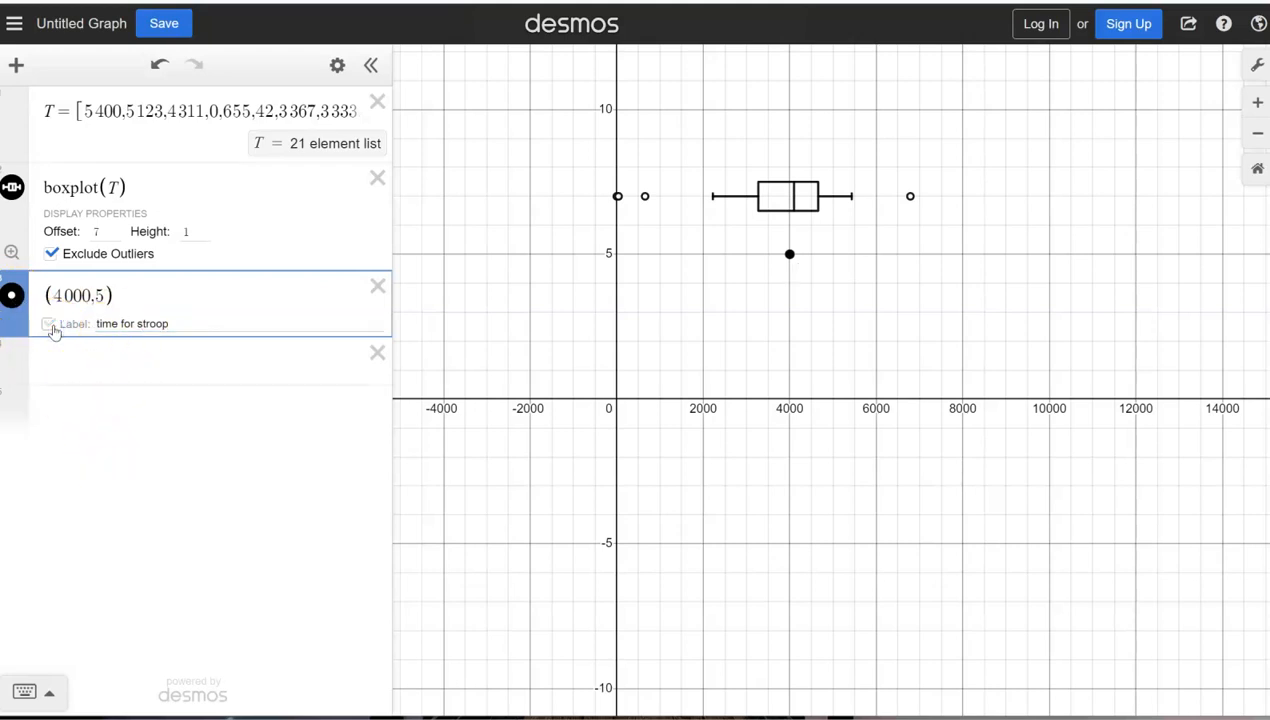
click(50, 325)
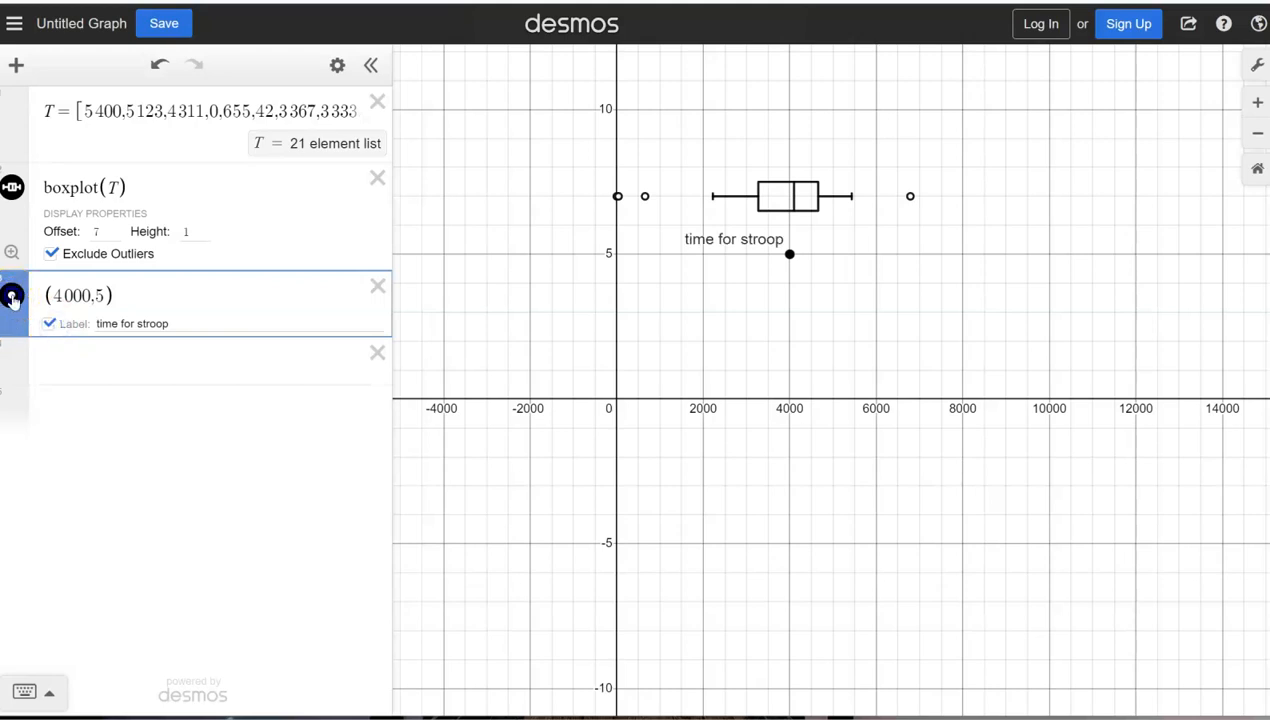
Step: Keep the point's color black with a label size of 2, and hide the point marker so only its label shows
click(12, 298)
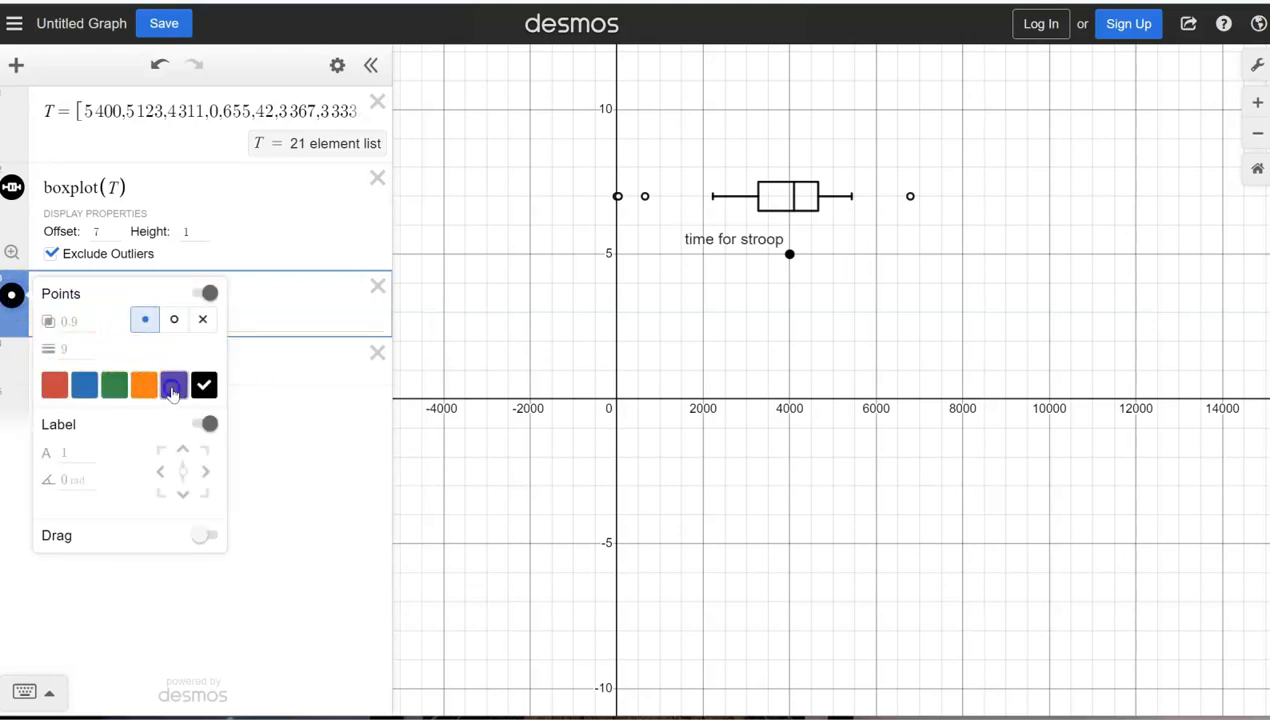
click(173, 390)
click(204, 385)
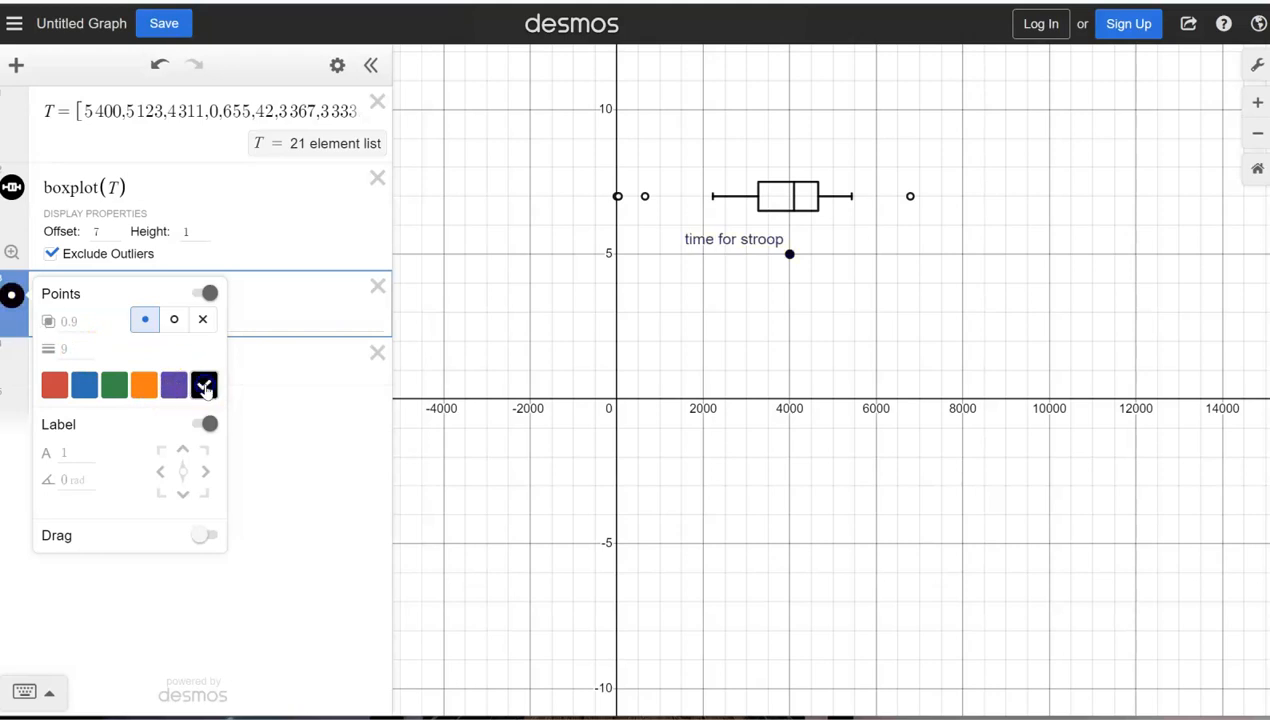
click(79, 453)
text(2)
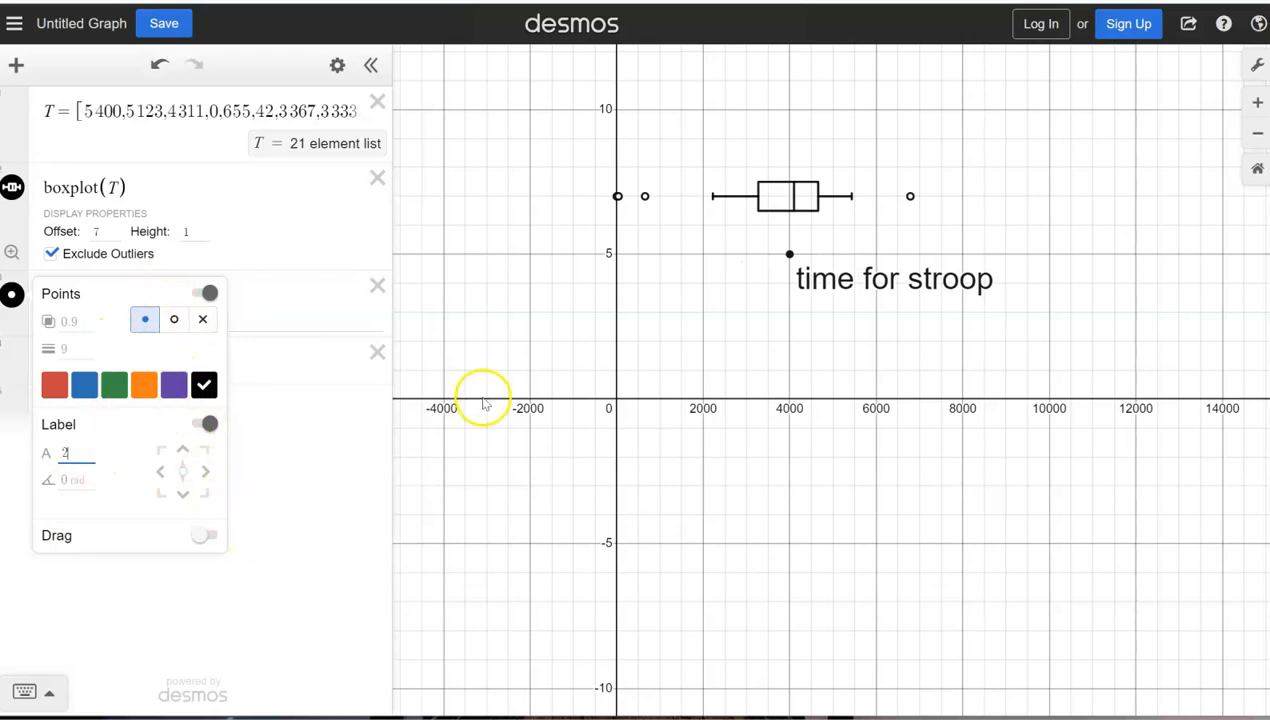
click(299, 507)
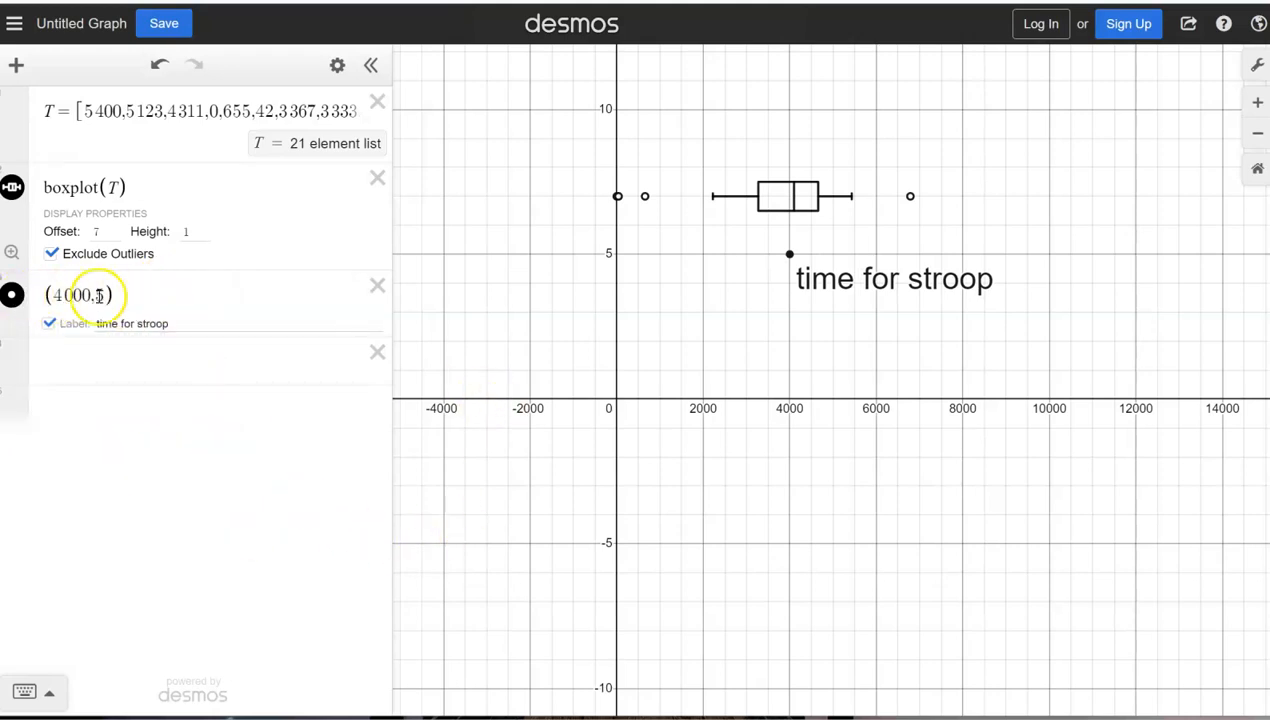
click(12, 297)
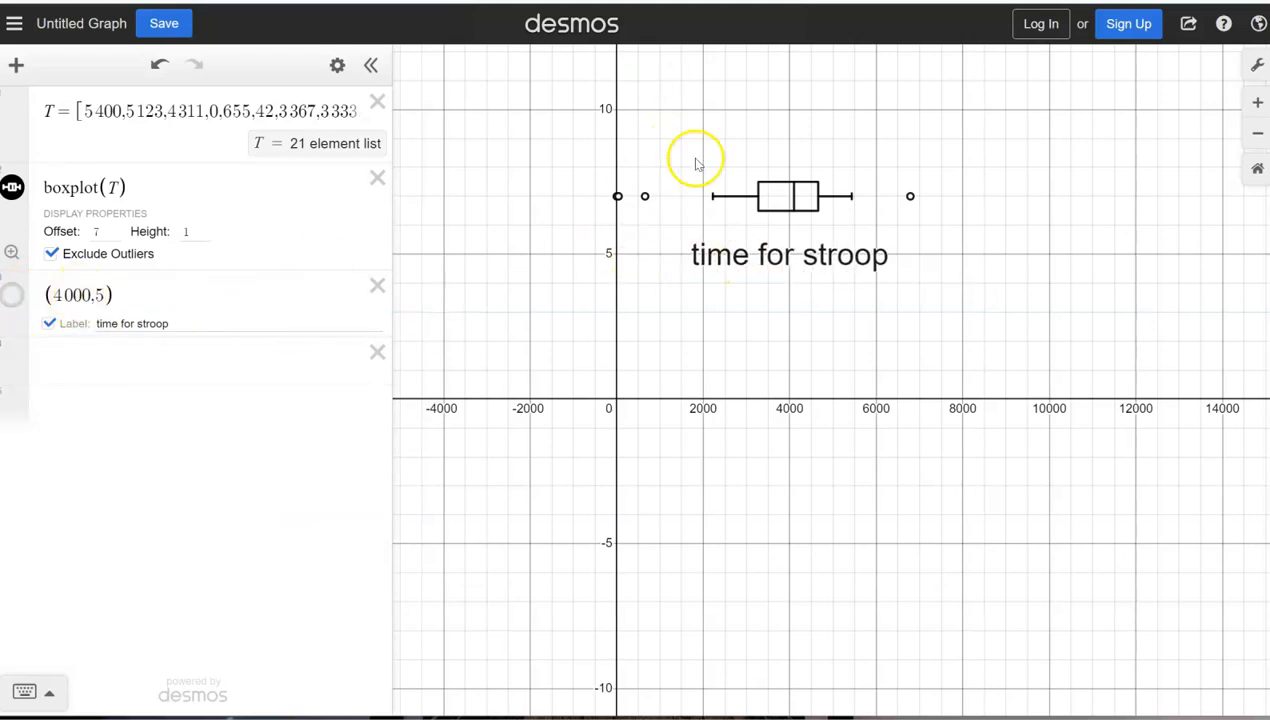
Step: Move the label down by changing its coordinates to (4000,4), and clear the stray 4 from the expression list
click(104, 294)
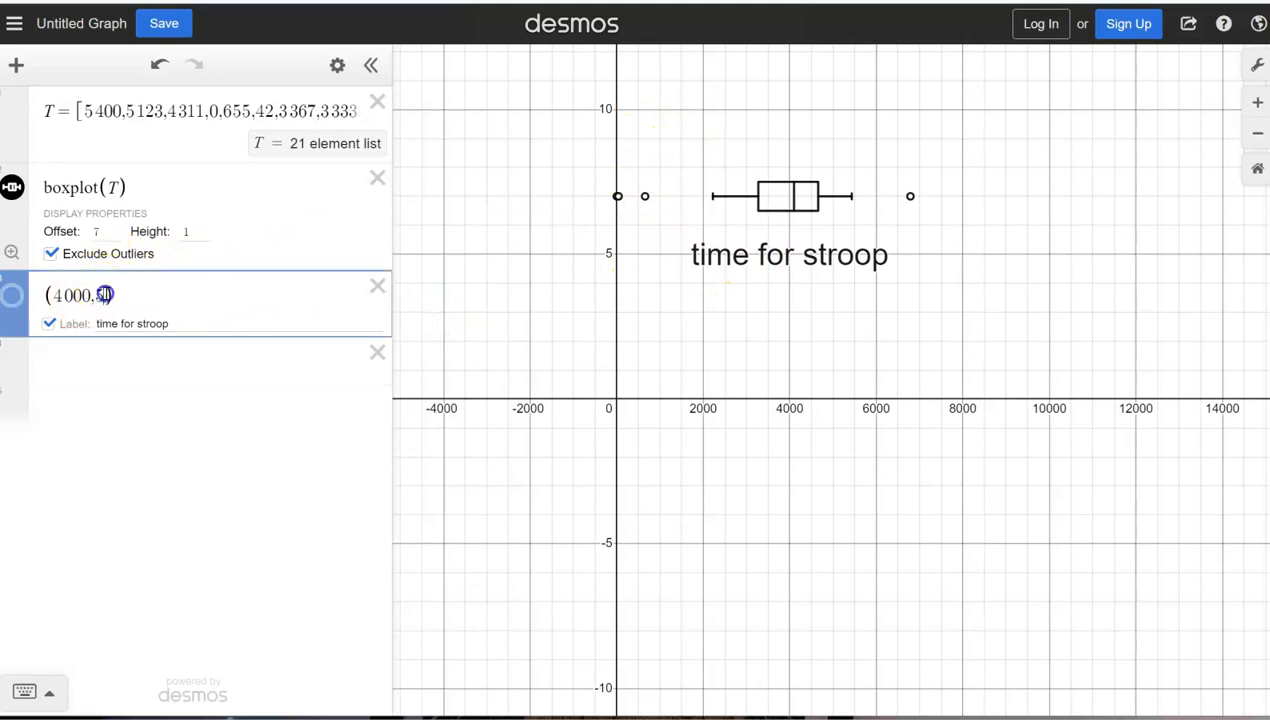
key(Return)
text(4)
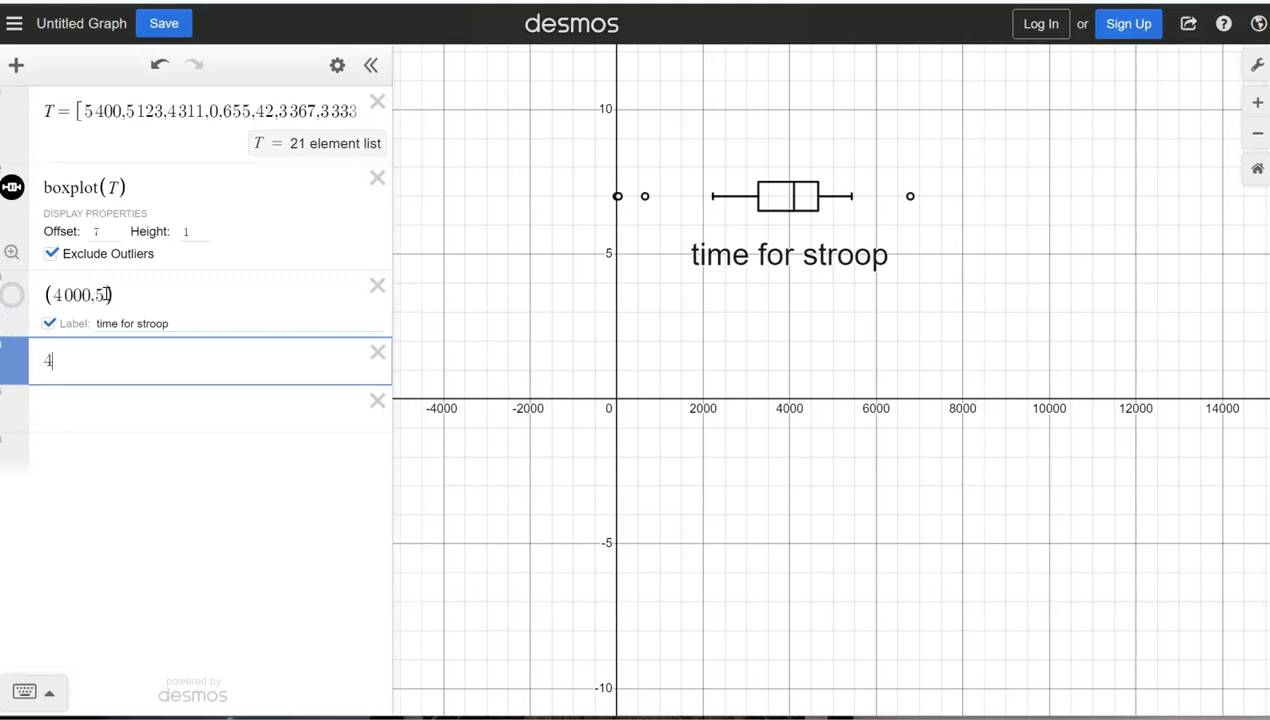
click(105, 294)
key(BackSpace)
text(4)
key(Return)
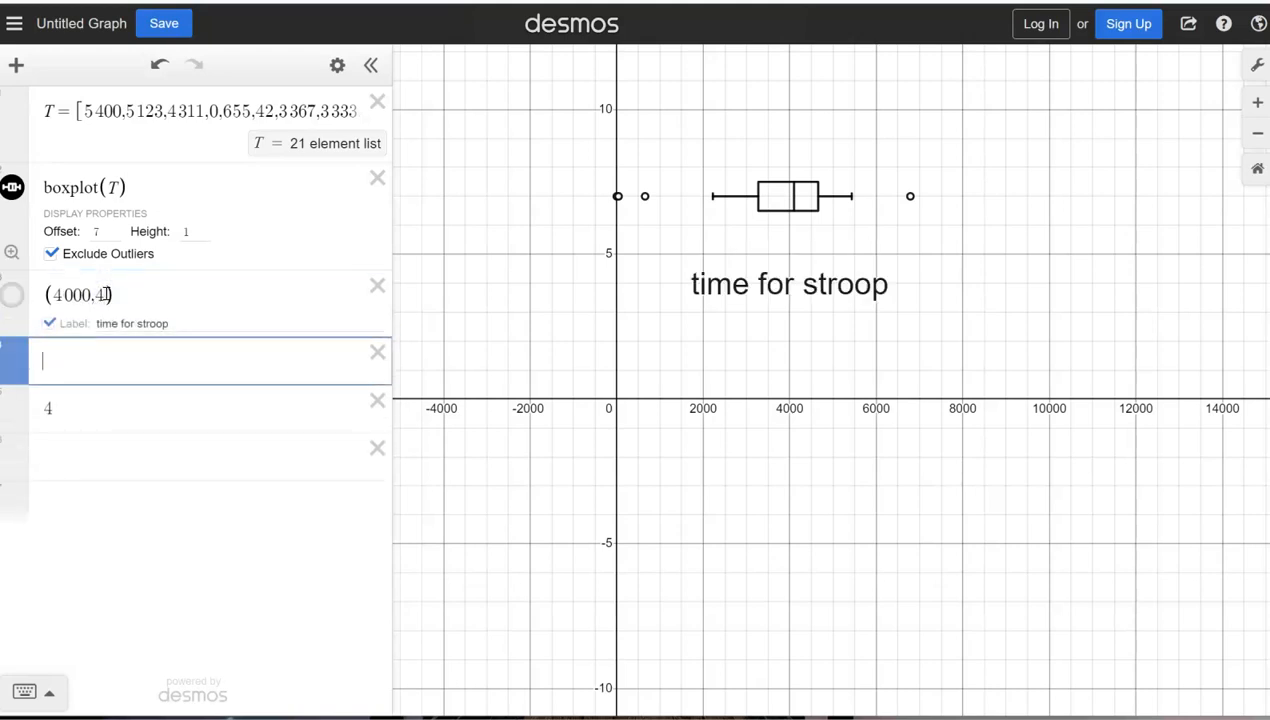
click(71, 408)
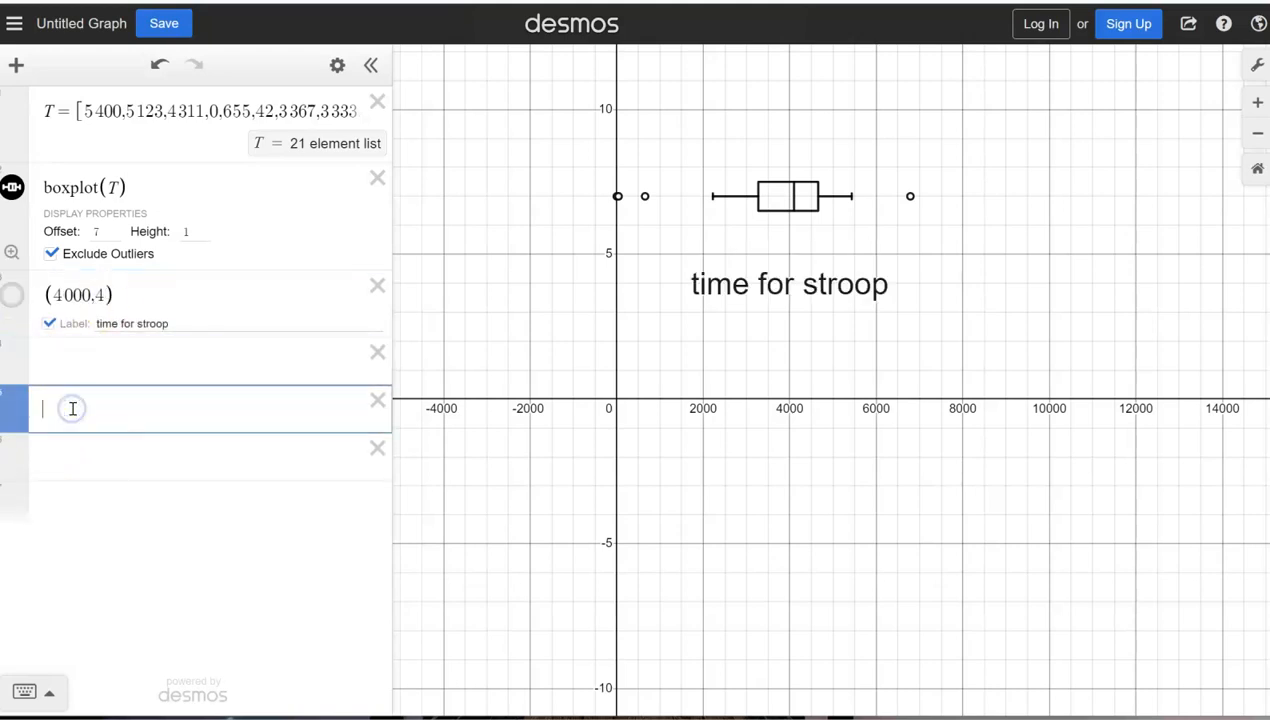
Step: Calculate the five-number summary of the data list with stats(T)
click(55, 356)
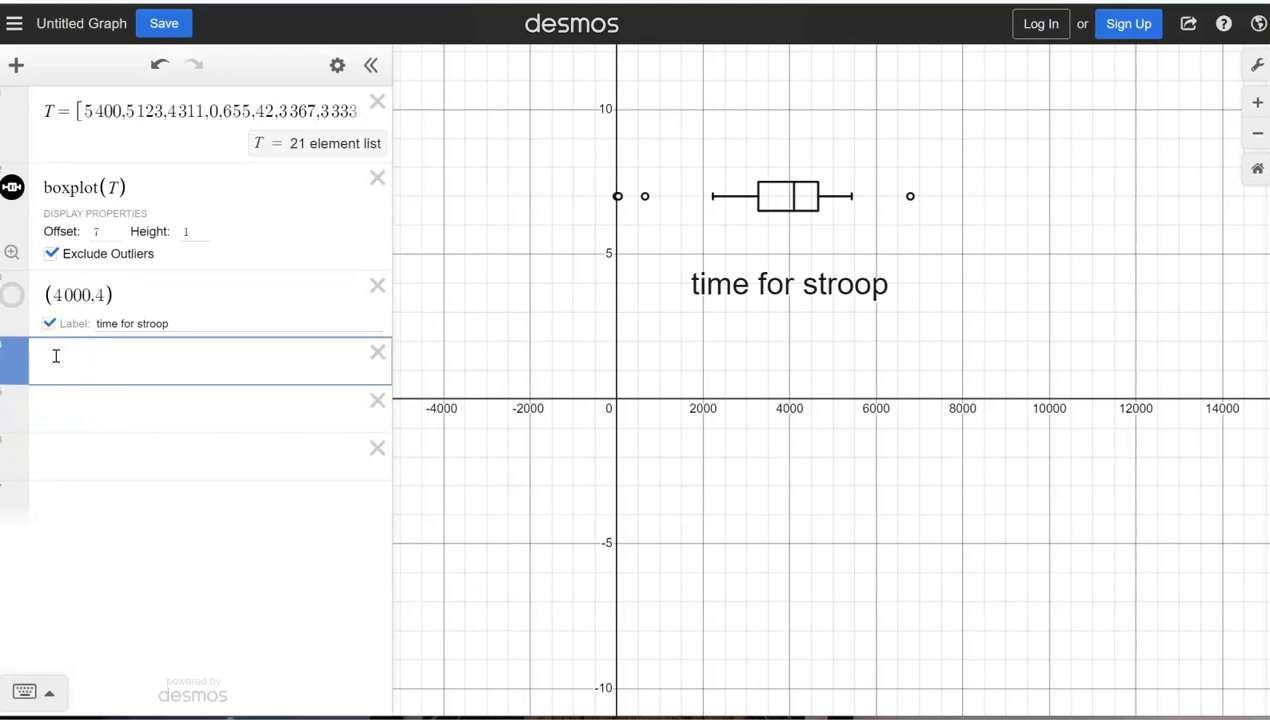
text(stats(T)
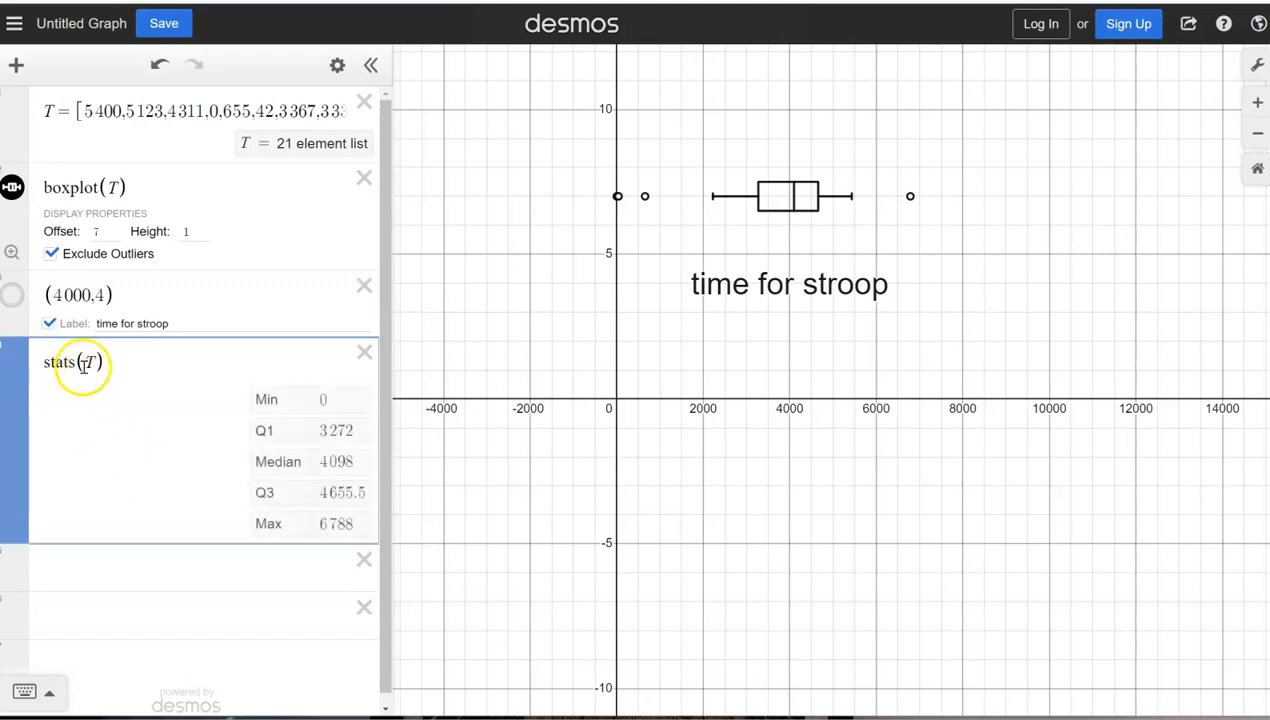
scroll(226, 499, down, 1)
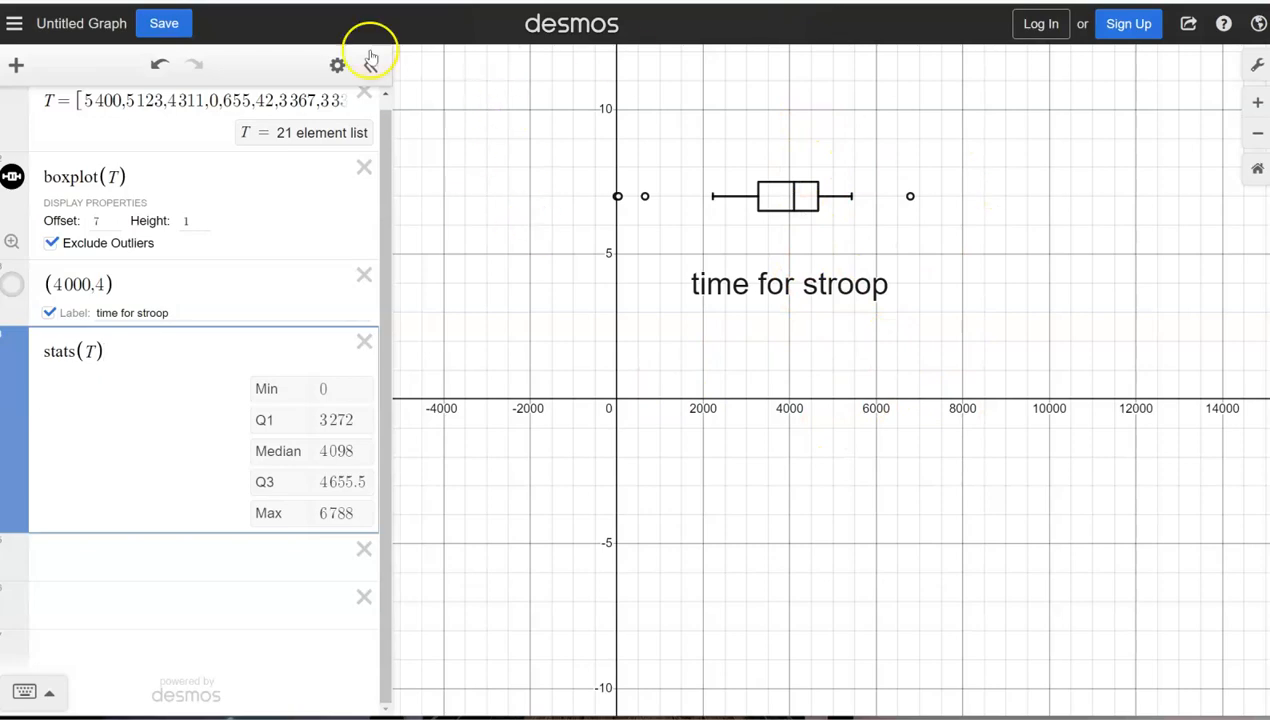
Step: Save the graph
click(172, 27)
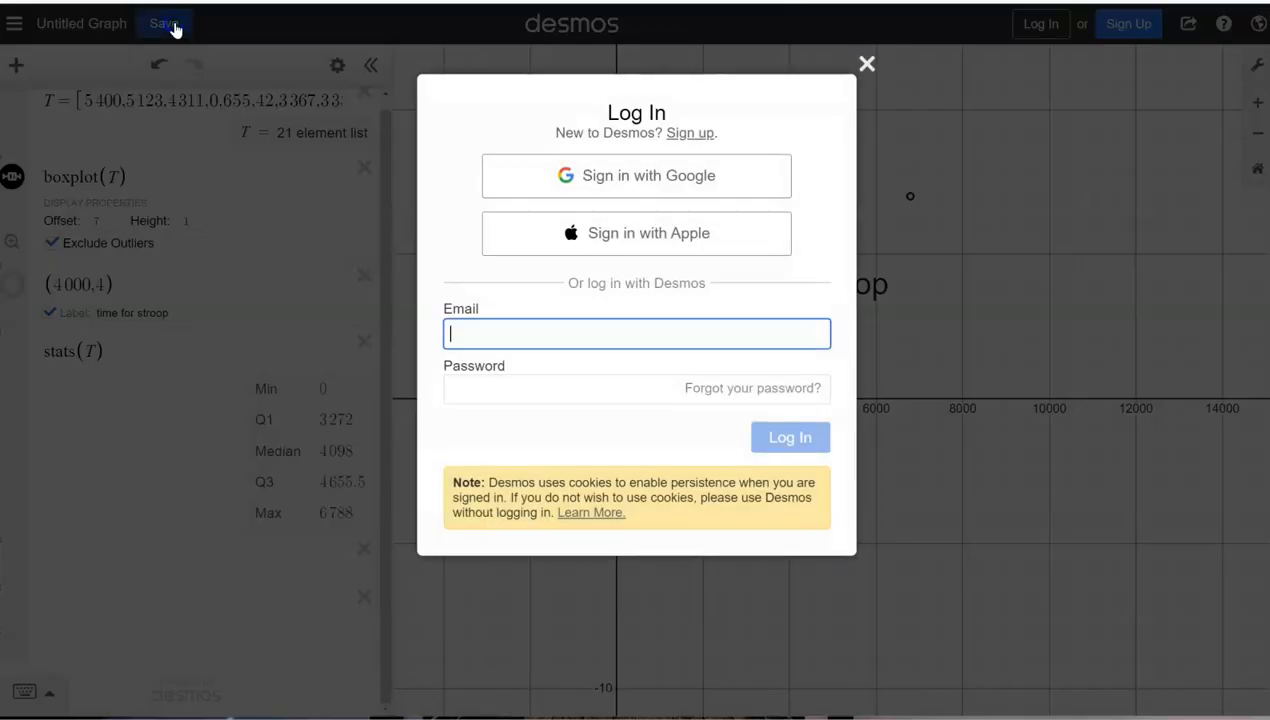